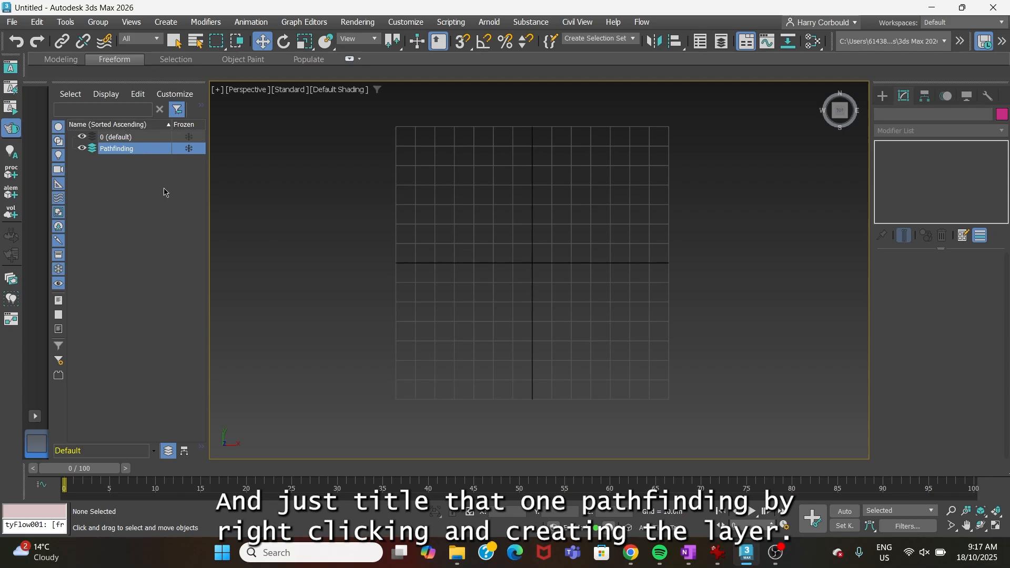
# Step: Search the creatable objects for tyFlow and place a tyFlow object in empty space just outside the grid
pyautogui.click(167, 192)
pyautogui.click(883, 96)
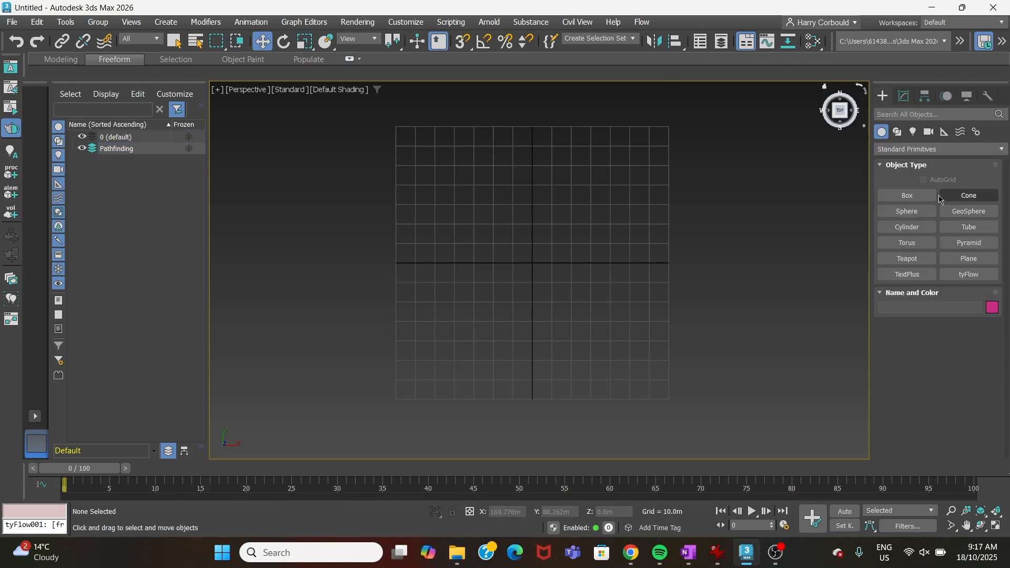
pyautogui.click(912, 115)
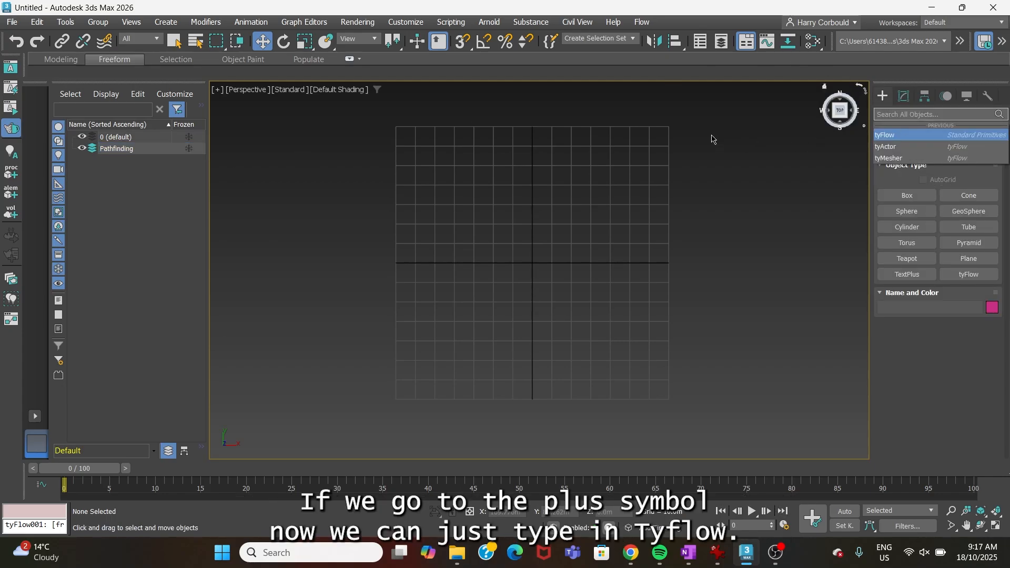
pyautogui.write('ty')
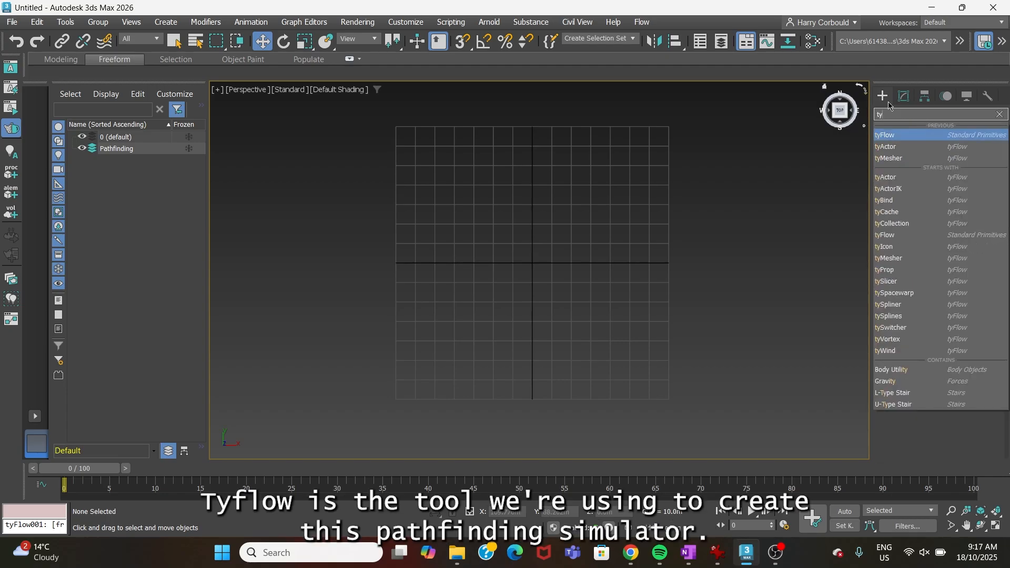
pyautogui.write('flow')
pyautogui.click(892, 151)
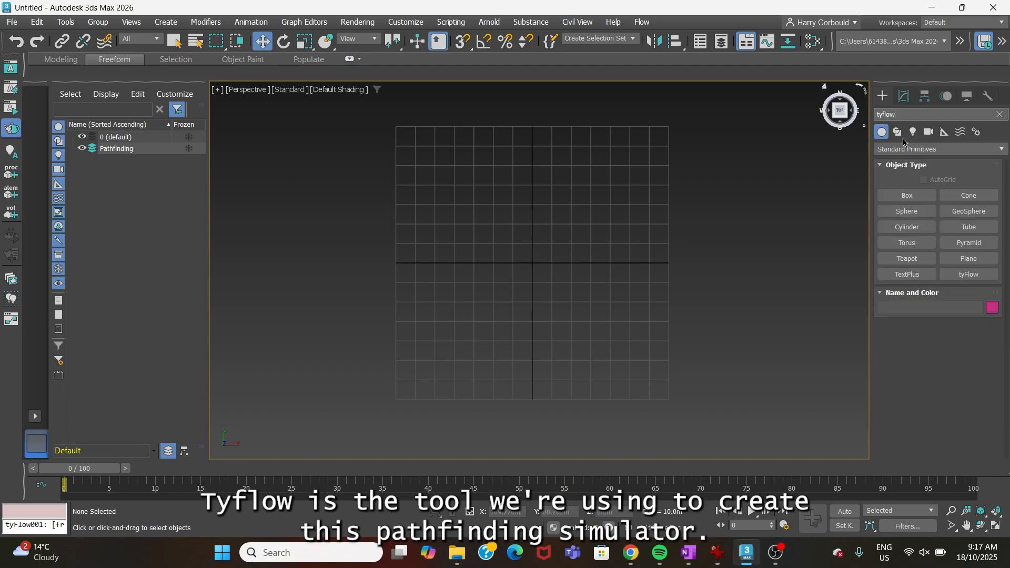
pyautogui.click(898, 132)
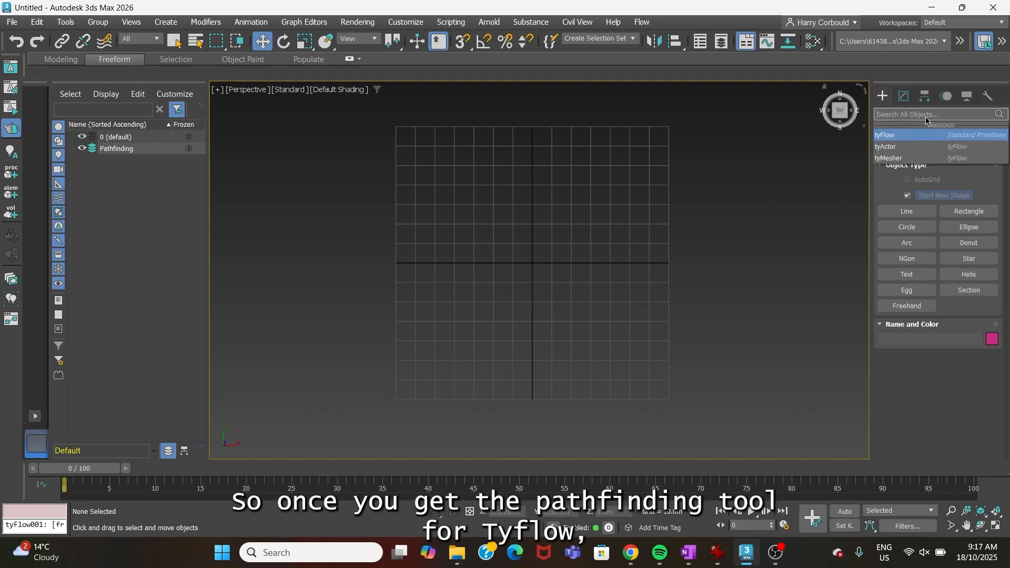
pyautogui.click(882, 132)
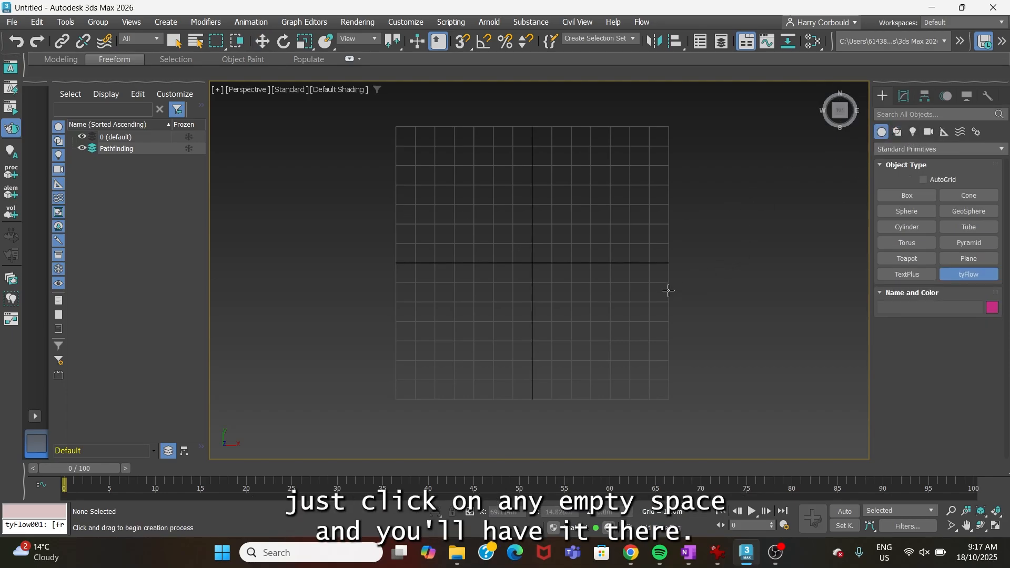
pyautogui.click(693, 263)
pyautogui.rightClick(705, 310)
pyautogui.click(753, 297)
# Step: Move the tyFlow icon farther away from the grid along the X axis to free up modelling space
pyautogui.click(735, 262)
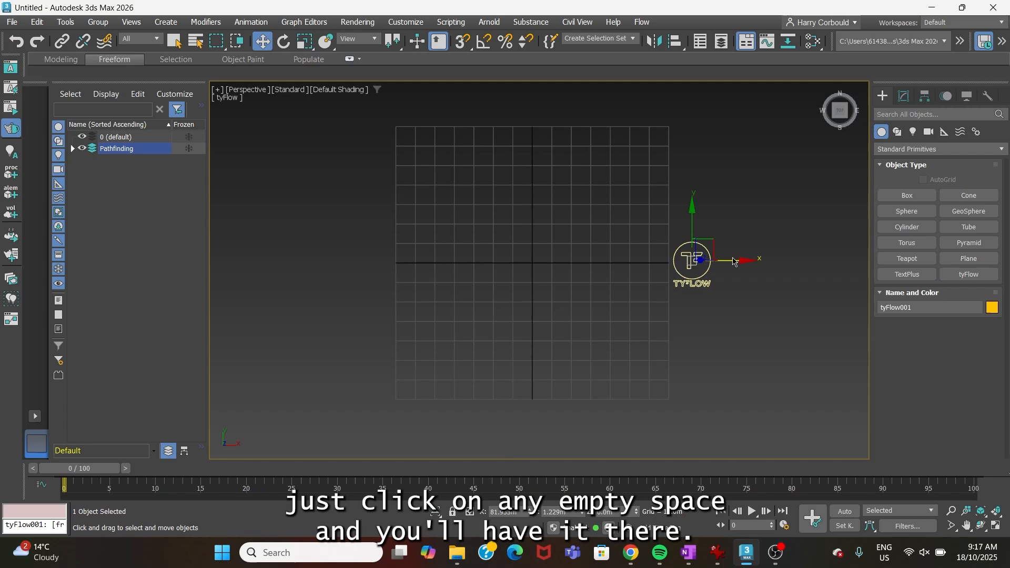
pyautogui.click(784, 292)
pyautogui.moveTo(659, 217); pyautogui.dragTo(658, 216)
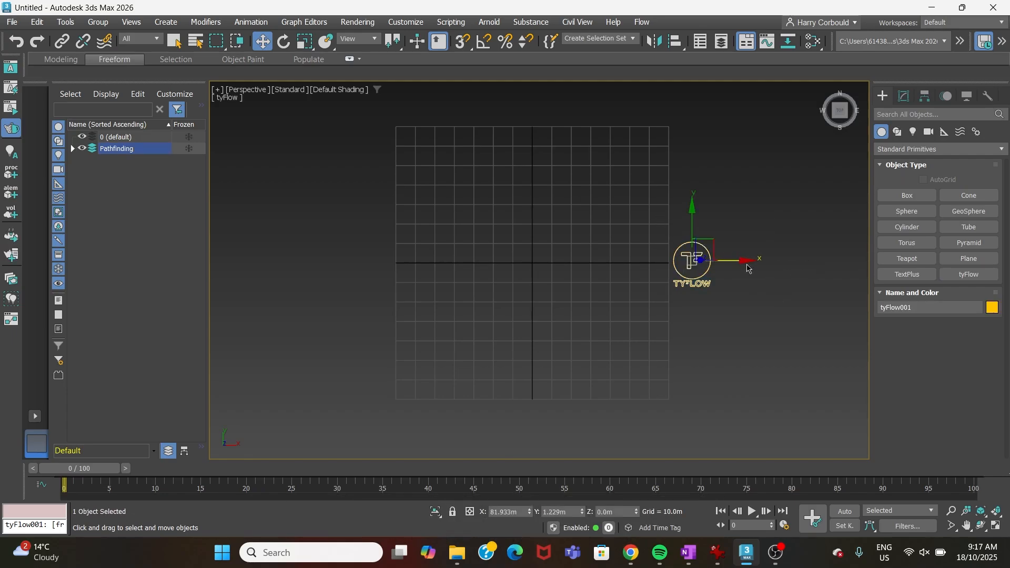
pyautogui.click(753, 267)
pyautogui.moveTo(767, 313); pyautogui.dragTo(664, 224)
pyautogui.moveTo(762, 268); pyautogui.dragTo(864, 268)
pyautogui.click(781, 327)
pyautogui.moveTo(532, 214)
pyautogui.mouseDown(button='middle')
pyautogui.moveTo(516, 214)
pyautogui.moveTo(512, 230)
pyautogui.moveTo(517, 213)
pyautogui.mouseUp(button='middle')
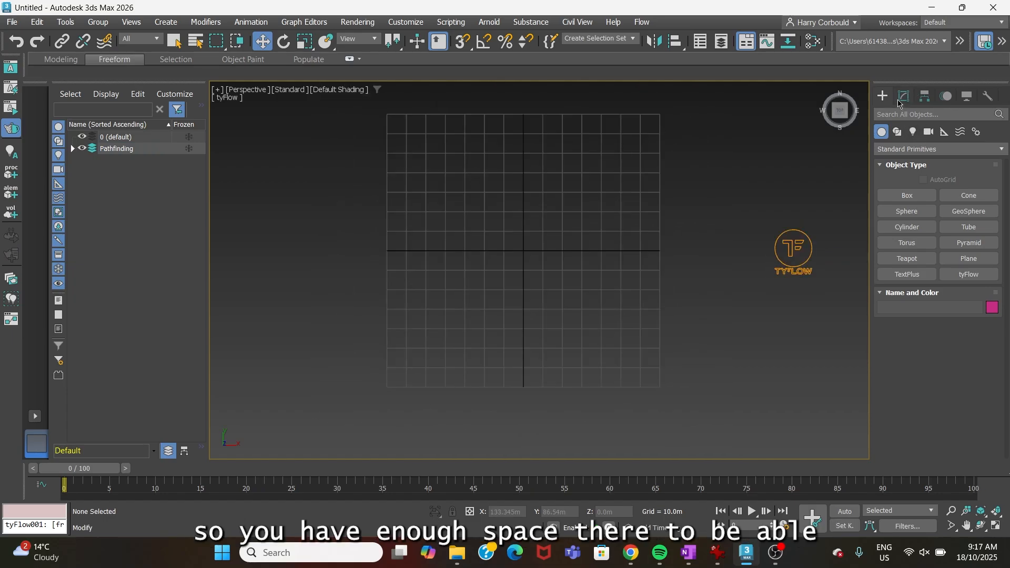
# Step: Draw an open Line spline of nine straight segments with right-angle corners, zigzagging across the grid as the pedestrian path
pyautogui.click(897, 131)
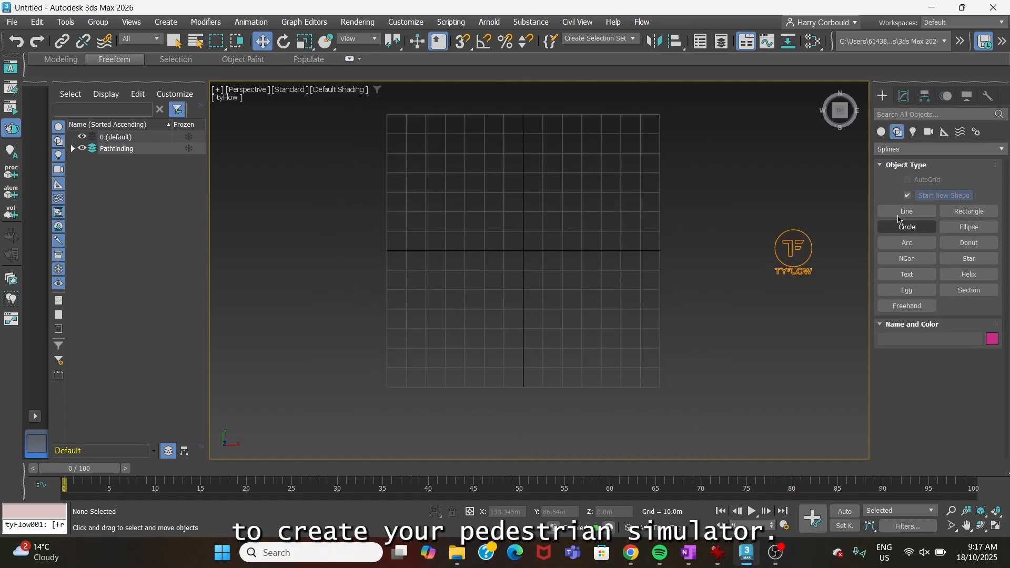
pyautogui.click(901, 213)
pyautogui.scroll(2, 455, 259)
pyautogui.click(392, 250)
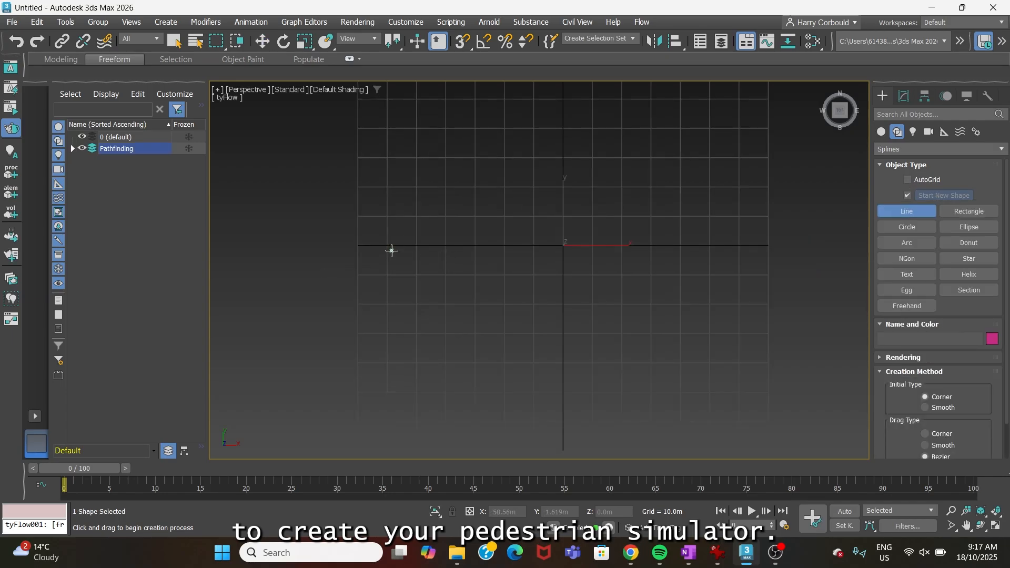
pyautogui.click(487, 250)
pyautogui.click(486, 279)
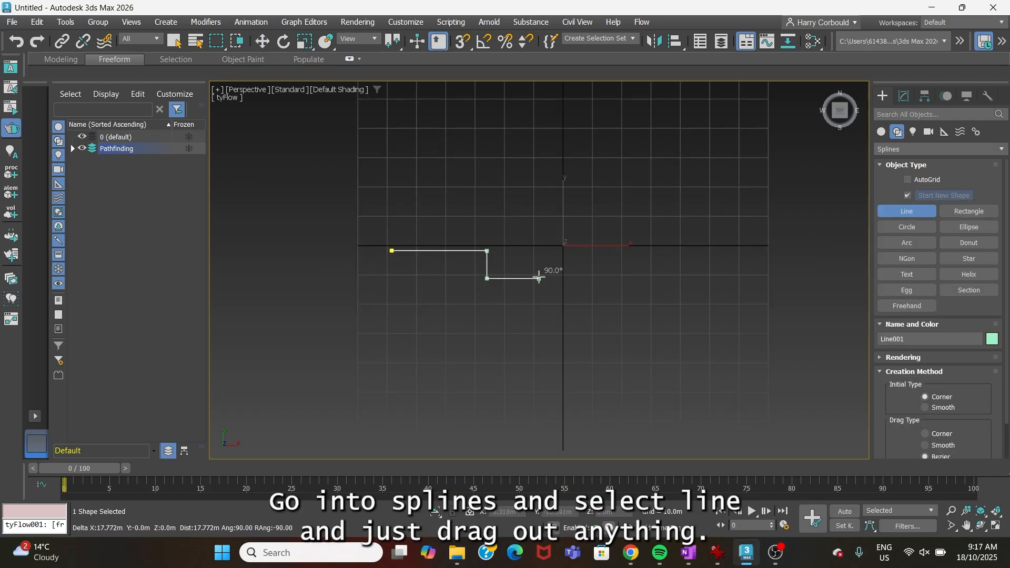
pyautogui.click(539, 279)
pyautogui.click(577, 157)
pyautogui.click(577, 328)
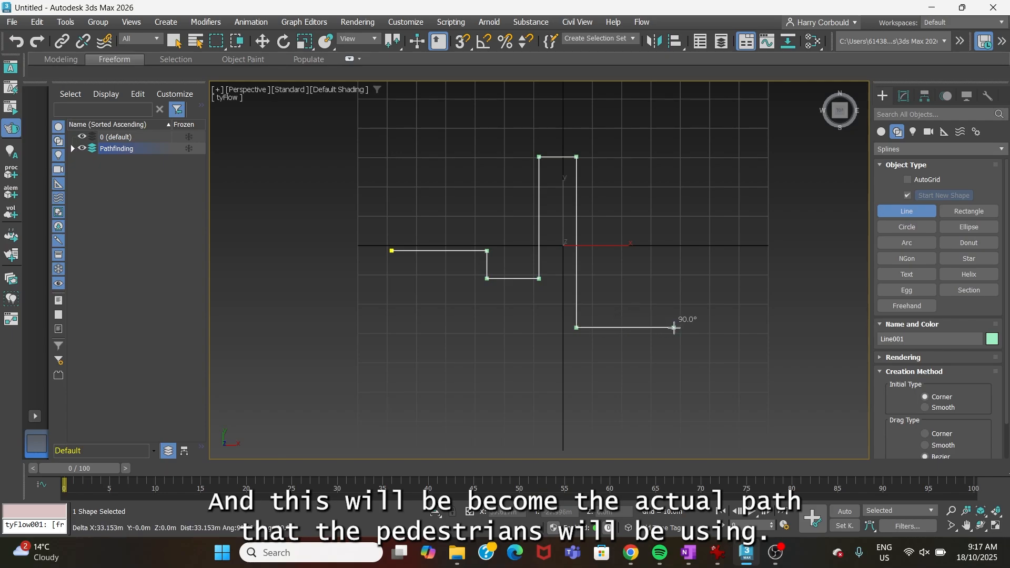
pyautogui.click(697, 328)
pyautogui.click(697, 310)
pyautogui.click(769, 310)
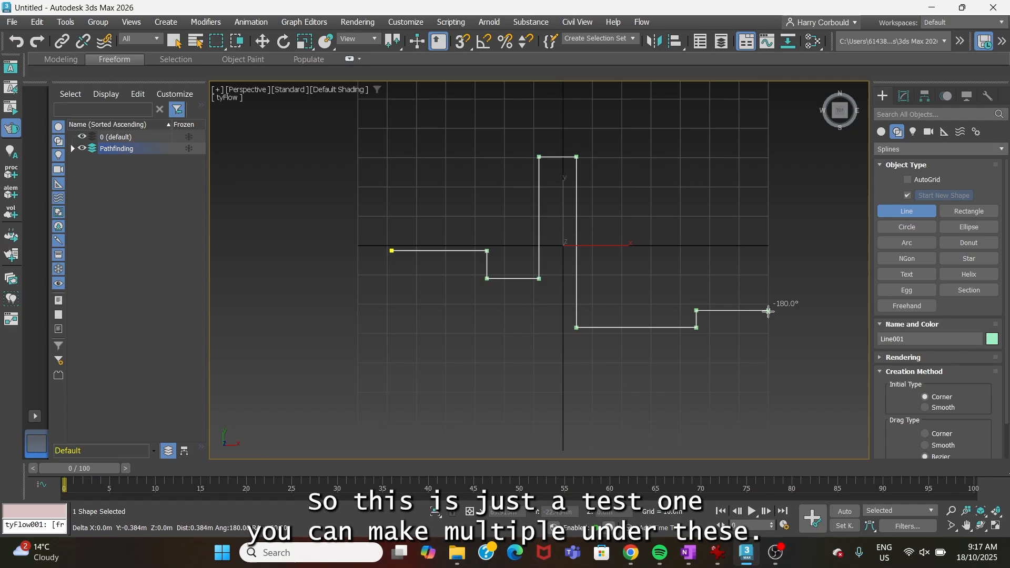
pyautogui.rightClick(791, 251)
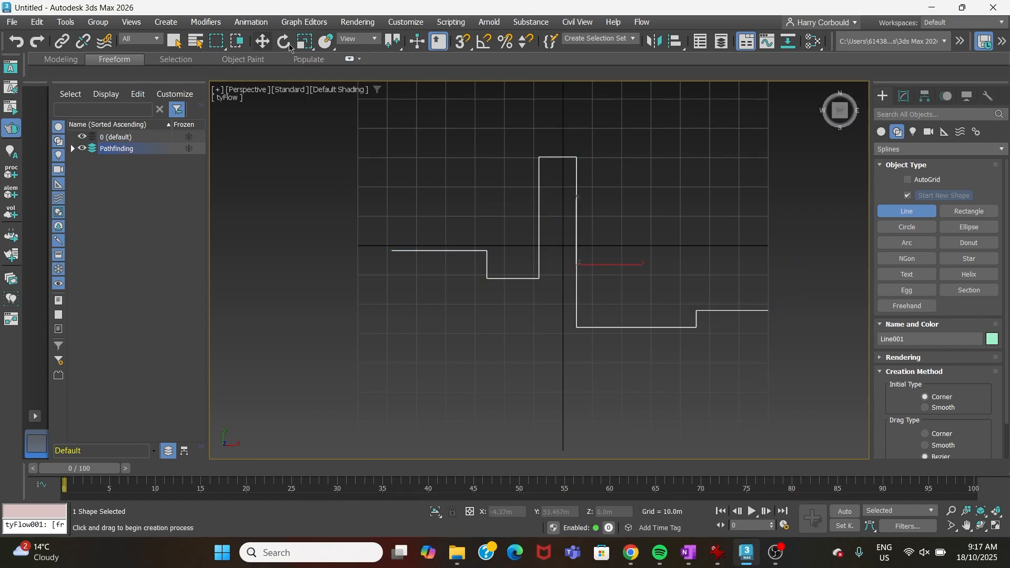
pyautogui.press('w')
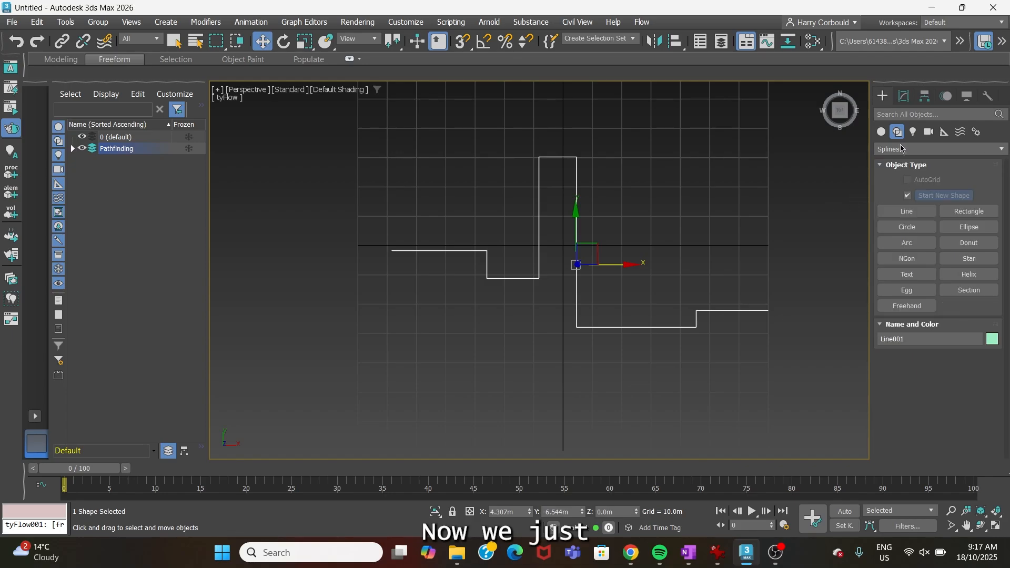
# Step: Outline the entire path line by 1 m at spline sub-object level with Center enabled, and leave sub-object editing
pyautogui.click(904, 96)
pyautogui.scroll(-3, 772, 338)
pyautogui.moveTo(770, 331); pyautogui.dragTo(632, 319, button='middle')
pyautogui.scroll(3, 604, 336)
pyautogui.click(953, 292)
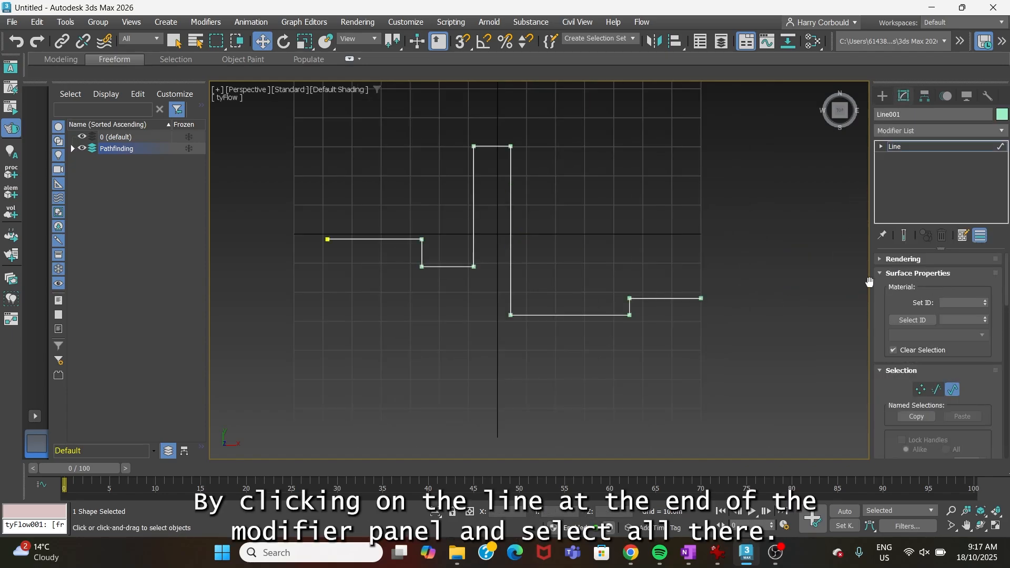
pyautogui.moveTo(311, 144); pyautogui.dragTo(291, 119)
pyautogui.moveTo(563, 253); pyautogui.dragTo(590, 275, button='middle')
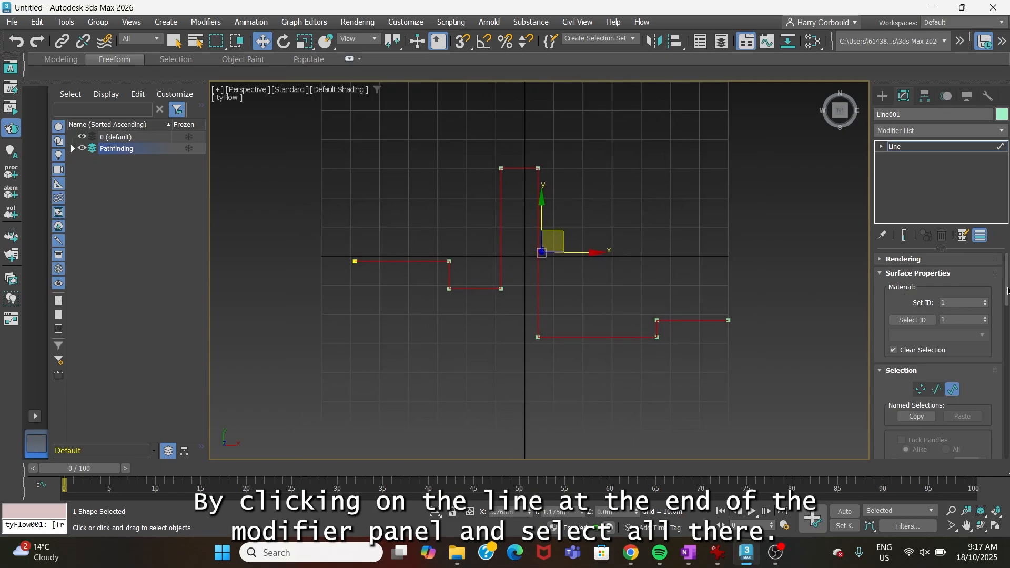
pyautogui.moveTo(1008, 289); pyautogui.dragTo(1008, 410)
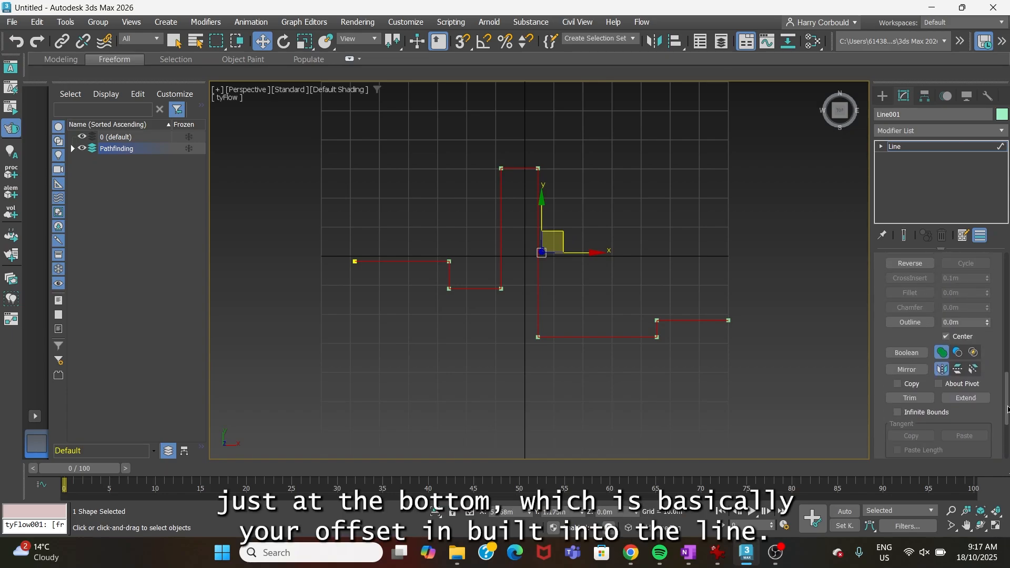
pyautogui.scroll(2, 933, 355)
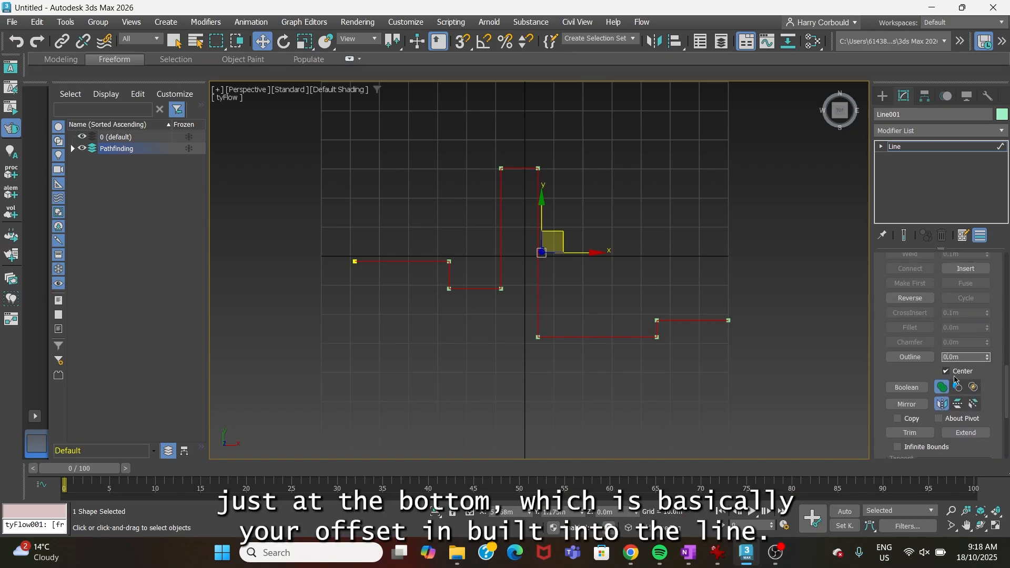
pyautogui.press('Return')
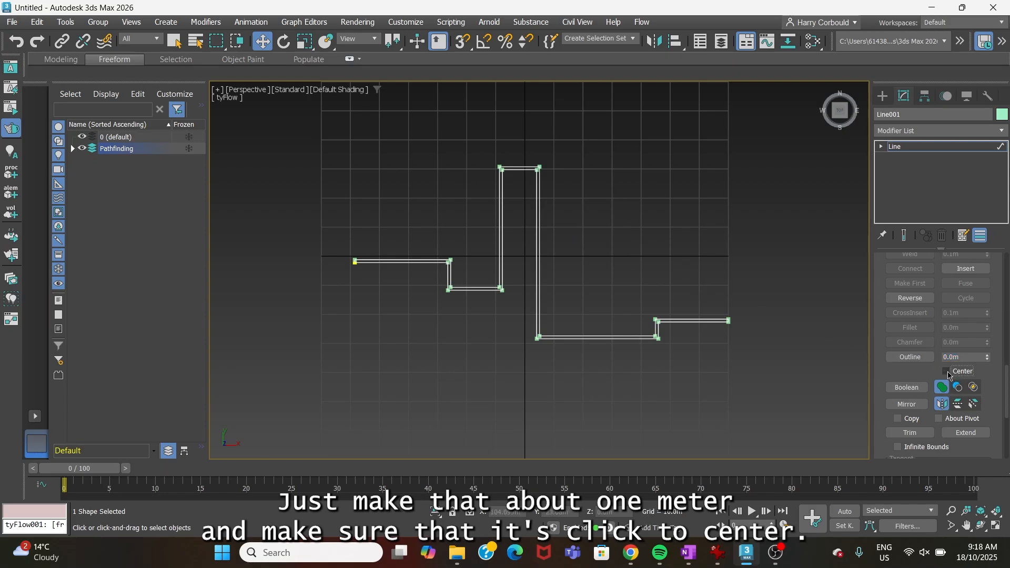
pyautogui.press('z')
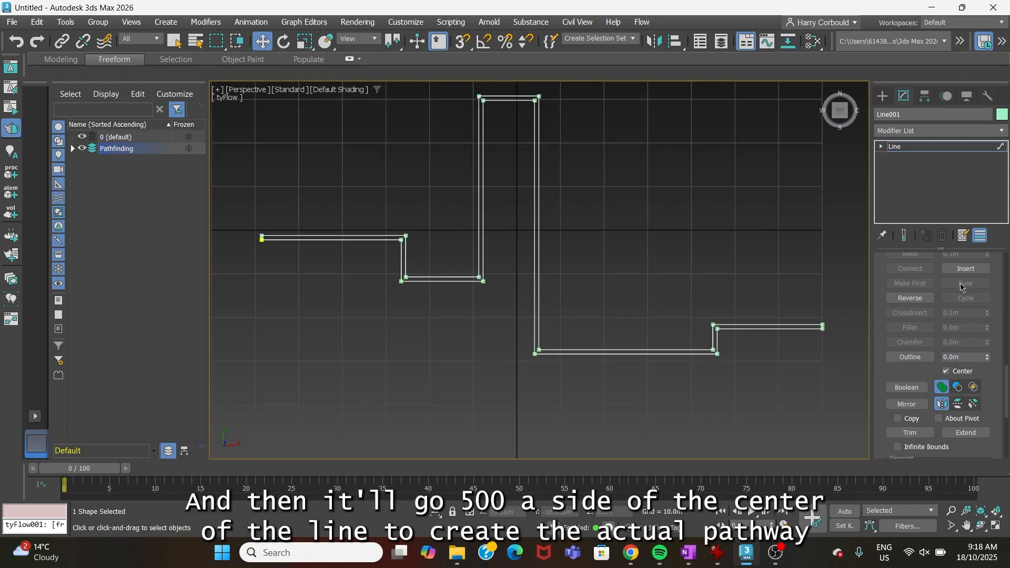
pyautogui.scroll(18, 985, 300)
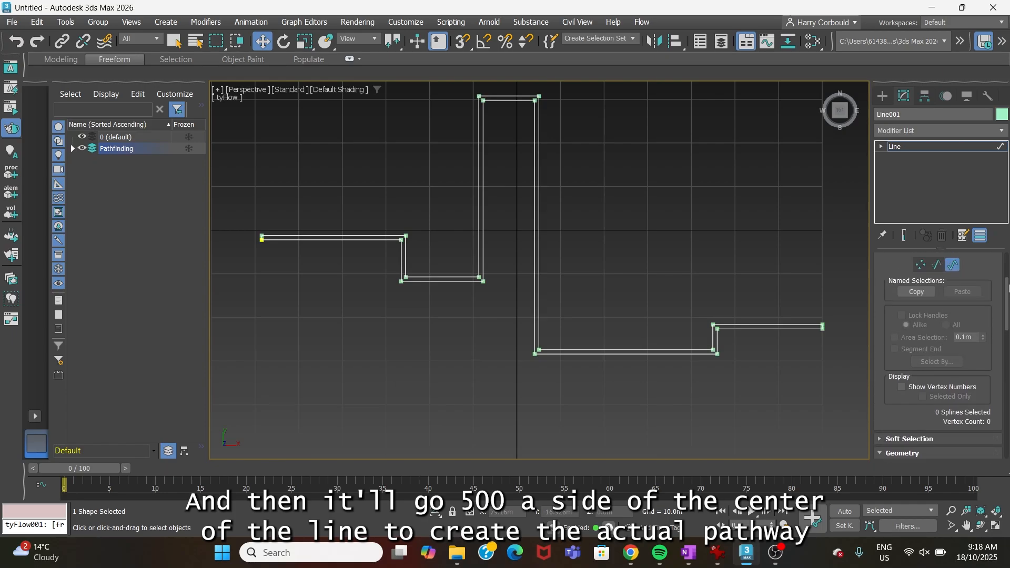
pyautogui.click(953, 349)
pyautogui.click(718, 244)
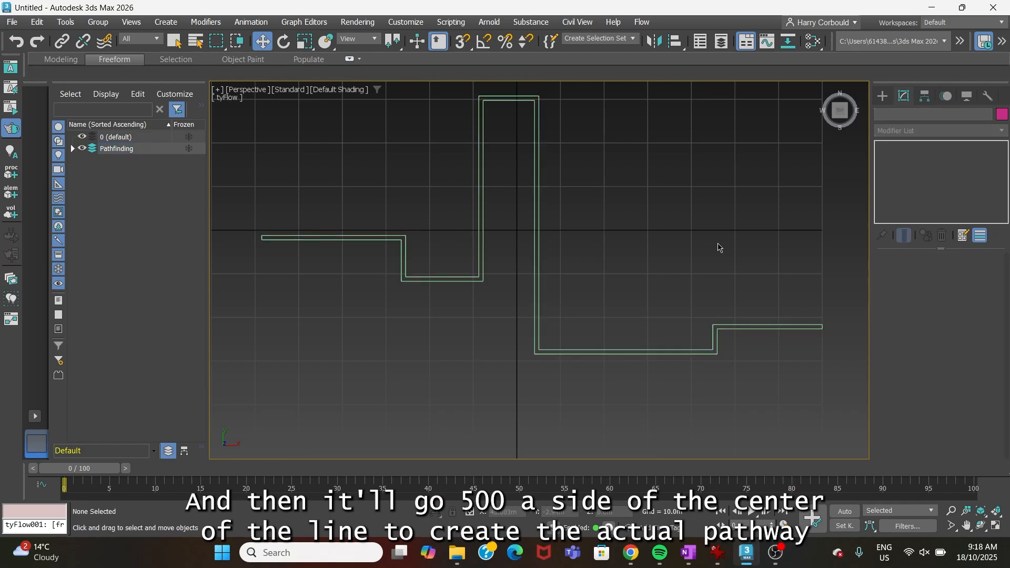
# Step: Apply an Edit Poly modifier to the outlined path so it becomes a flat mesh surface
pyautogui.scroll(-3, 717, 243)
pyautogui.moveTo(385, 114); pyautogui.dragTo(370, 109)
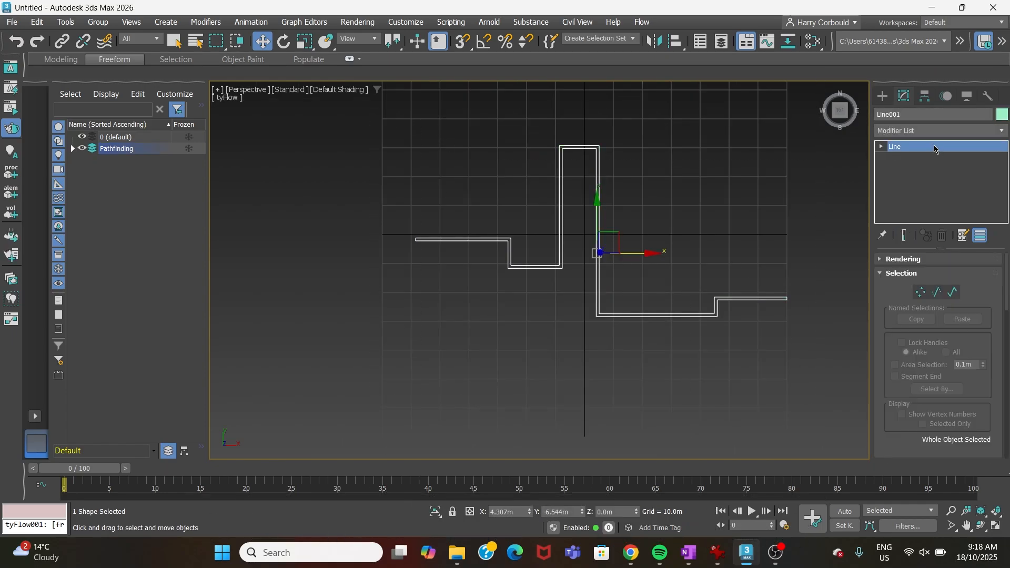
pyautogui.click(918, 133)
pyautogui.write('edit [')
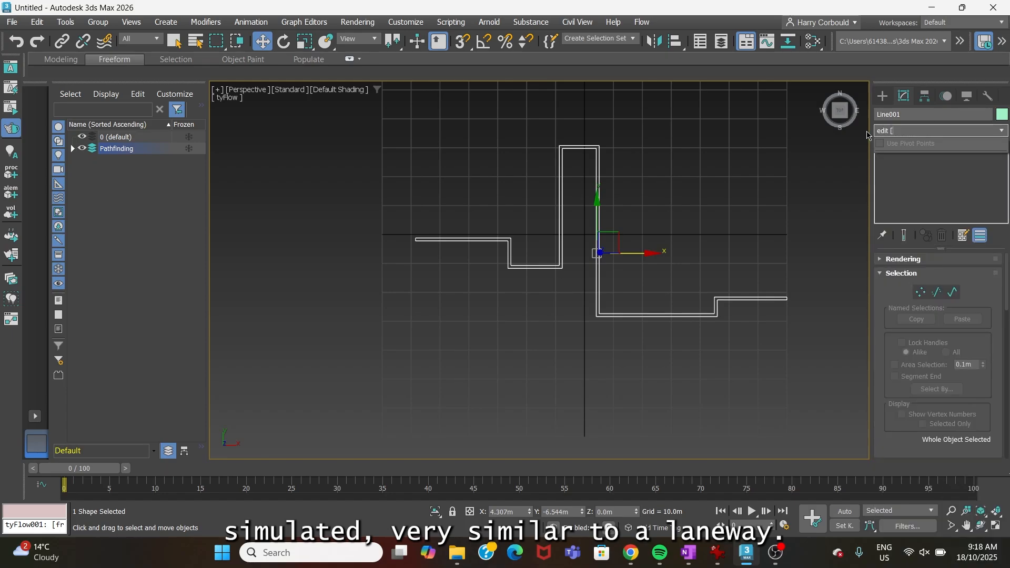
pyautogui.press('BackSpace')
pyautogui.write('[')
pyautogui.press('BackSpace')
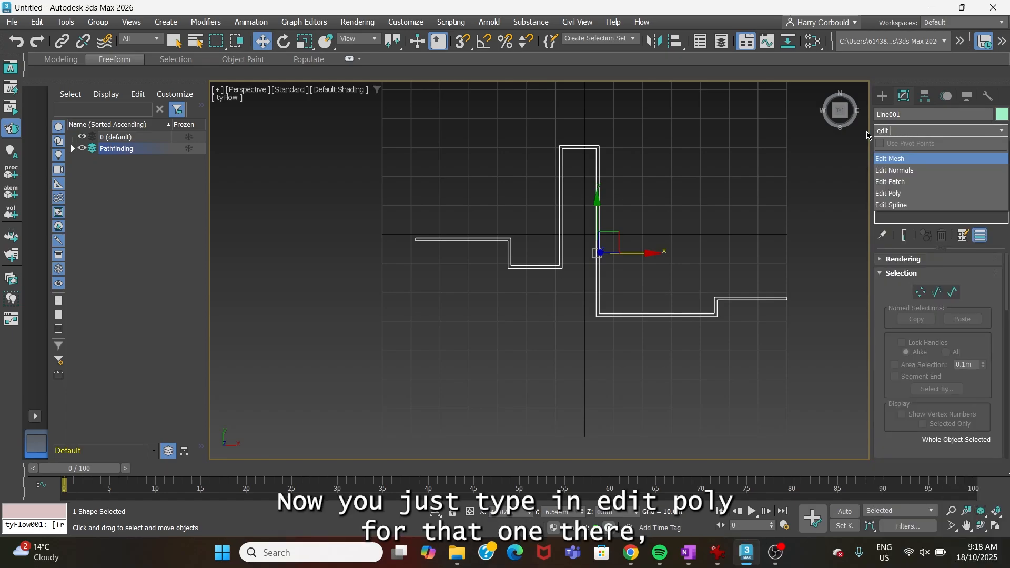
pyautogui.write('pol')
pyautogui.press('Return')
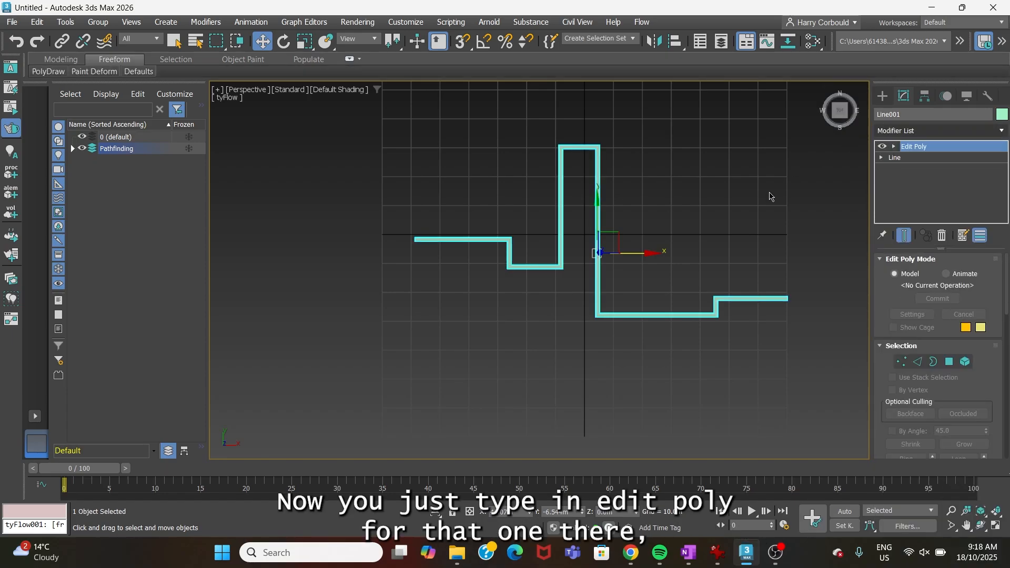
pyautogui.click(720, 190)
pyautogui.moveTo(721, 190); pyautogui.dragTo(678, 207, button='middle')
# Step: Create a box about 7.5 m long and 11.6 m wide overlapping the path's starting end
pyautogui.click(882, 95)
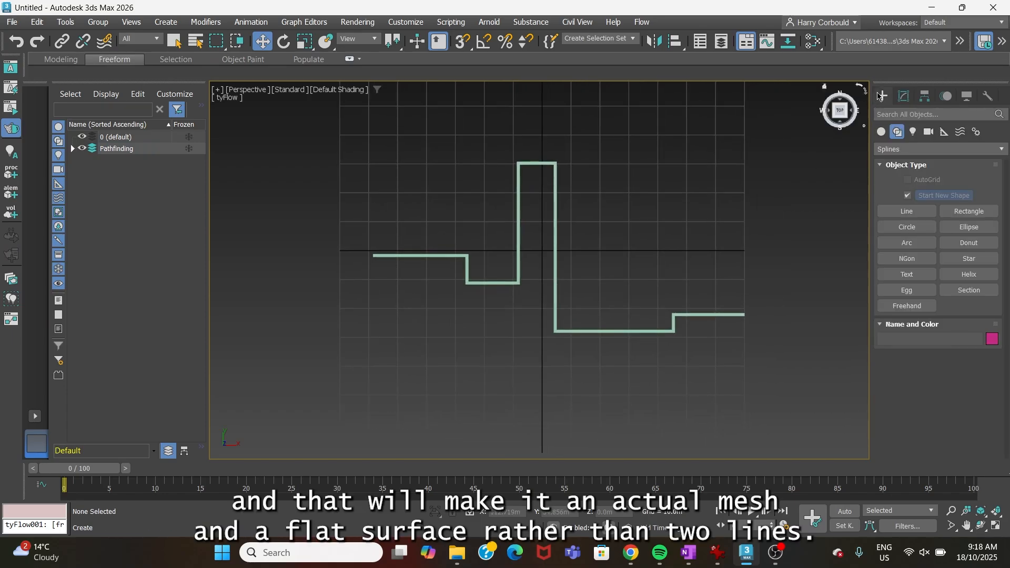
pyautogui.click(883, 132)
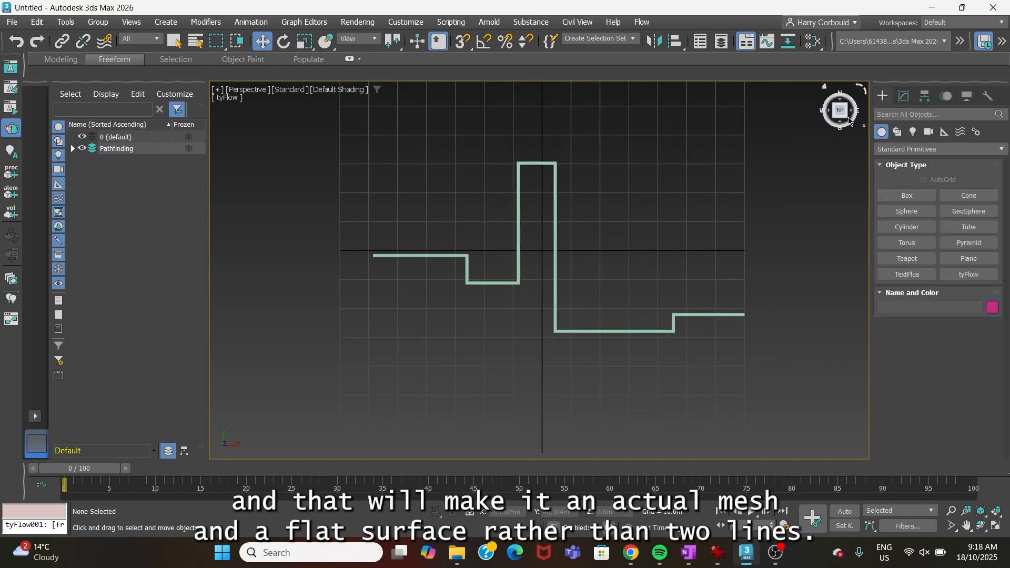
pyautogui.click(846, 121)
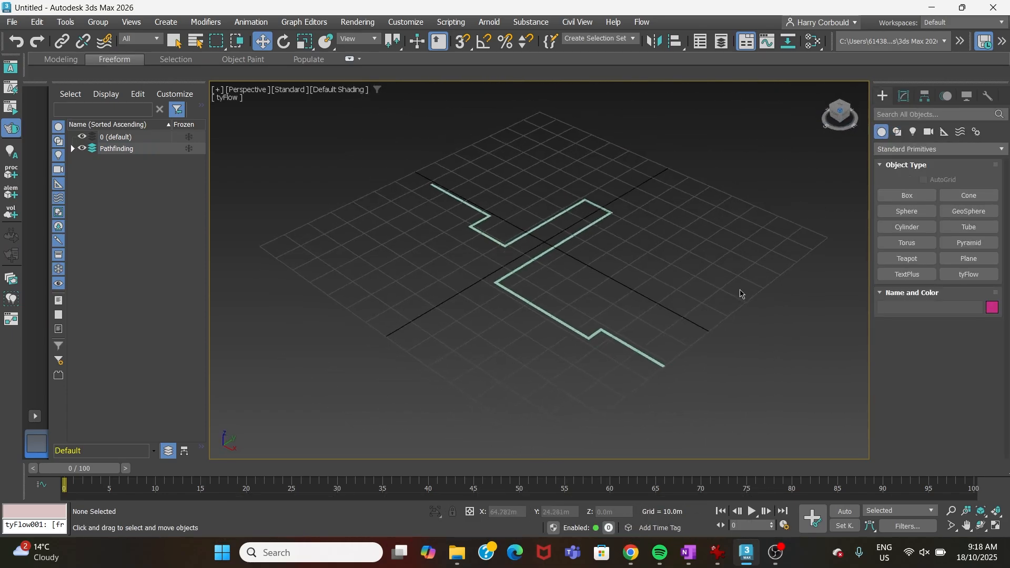
pyautogui.click(907, 196)
pyautogui.scroll(3, 416, 169)
pyautogui.scroll(2, 422, 203)
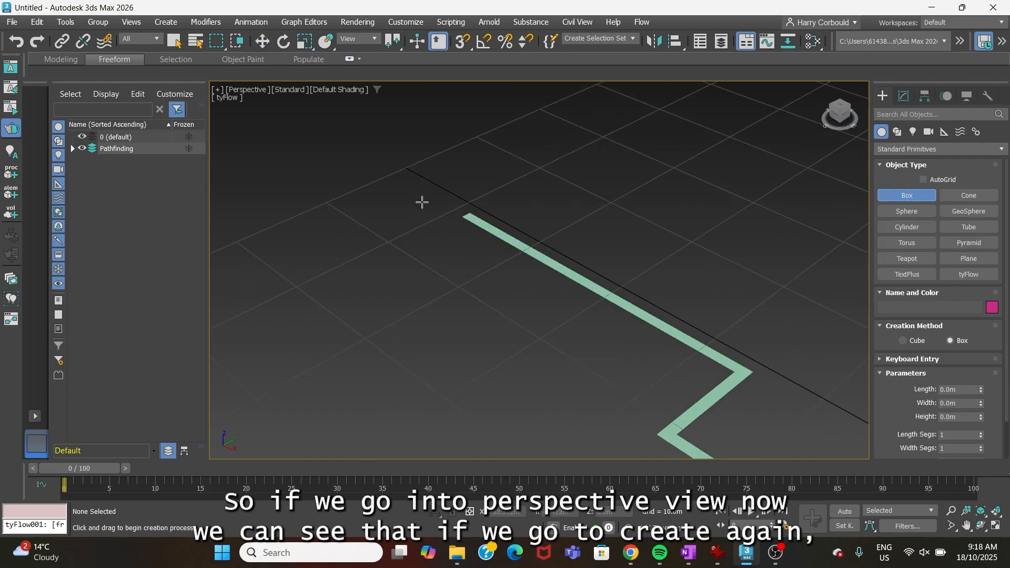
pyautogui.moveTo(382, 180); pyautogui.dragTo(514, 196)
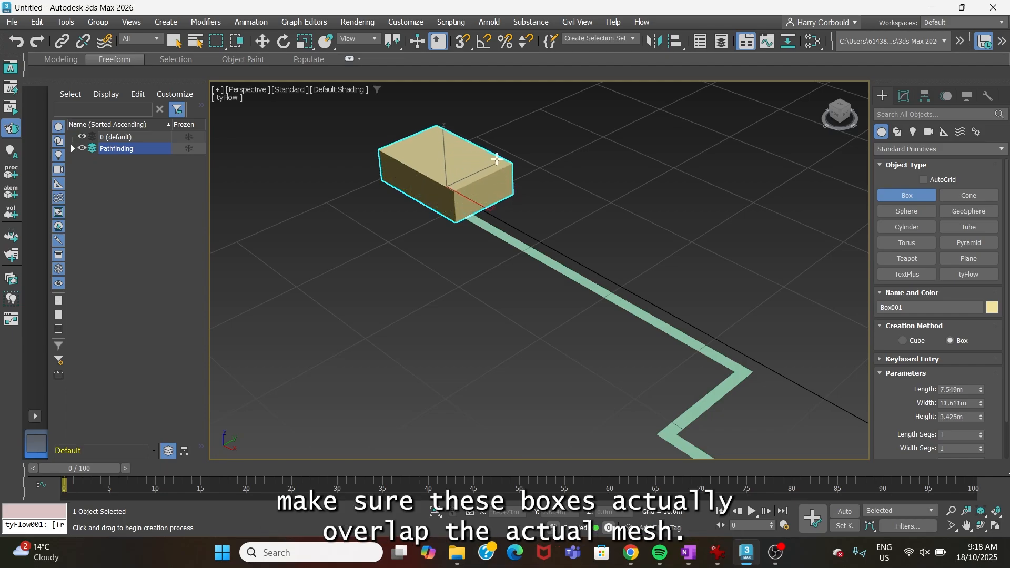
pyautogui.click(491, 122)
pyautogui.press('w')
# Step: Create a second, taller box about 6.6 m long and 11.9 m wide overlapping the path's far end
pyautogui.scroll(-5, 615, 272)
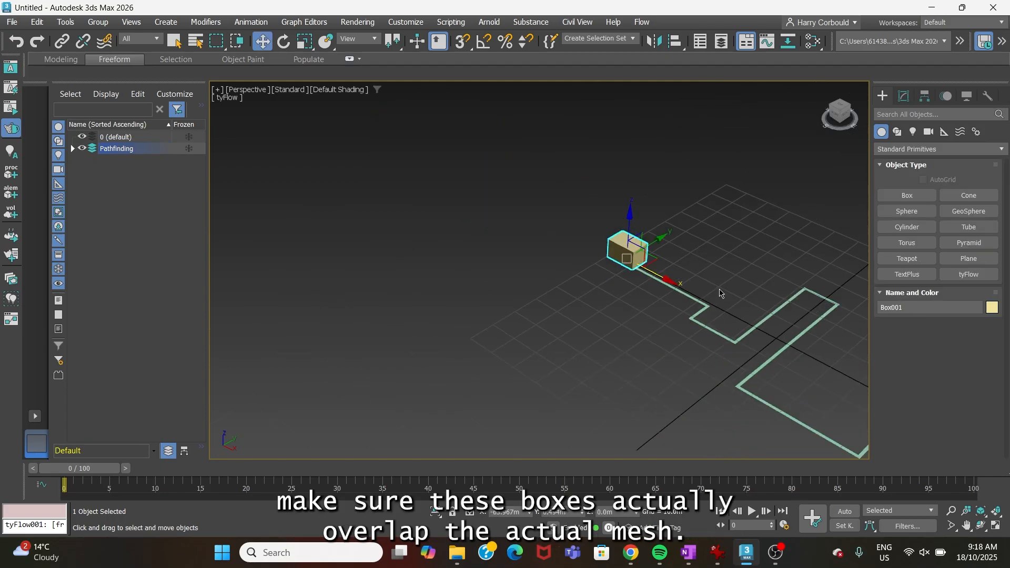
pyautogui.moveTo(649, 354); pyautogui.dragTo(637, 296, button='middle')
pyautogui.click(903, 195)
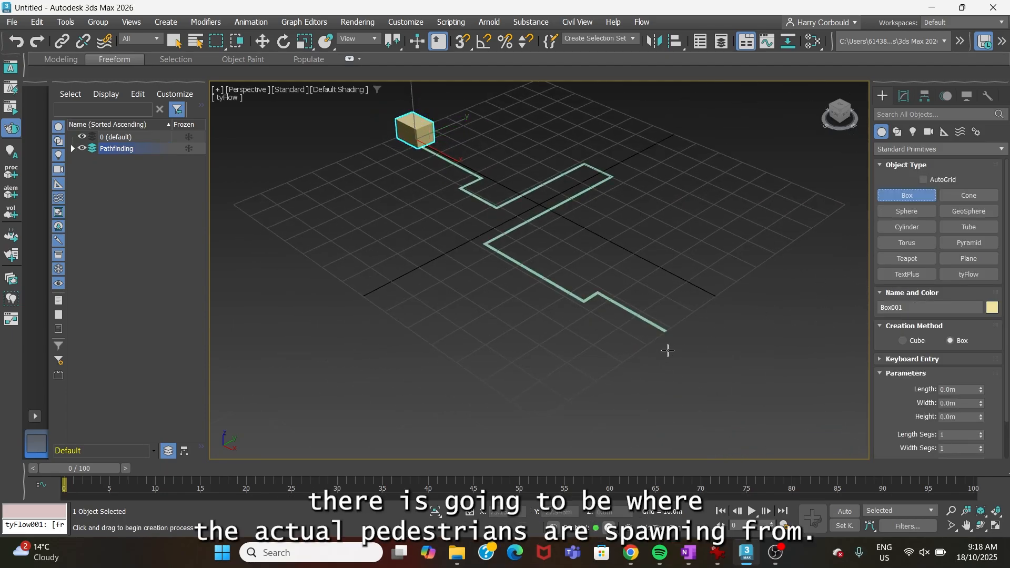
pyautogui.scroll(3, 668, 350)
pyautogui.moveTo(642, 293); pyautogui.dragTo(683, 343)
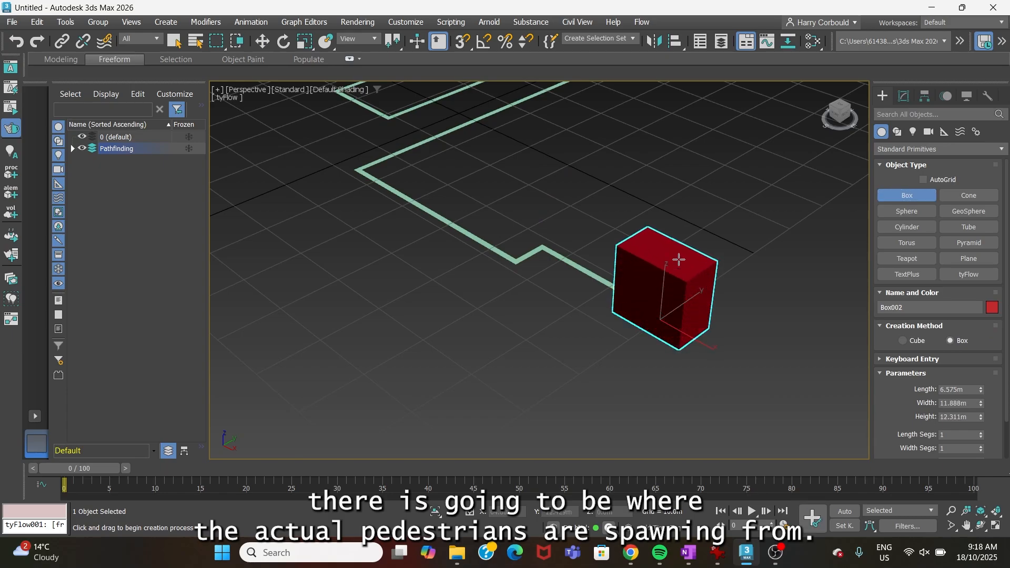
pyautogui.click(679, 228)
pyautogui.press('w')
pyautogui.scroll(-2, 611, 285)
pyautogui.scroll(-2, 610, 285)
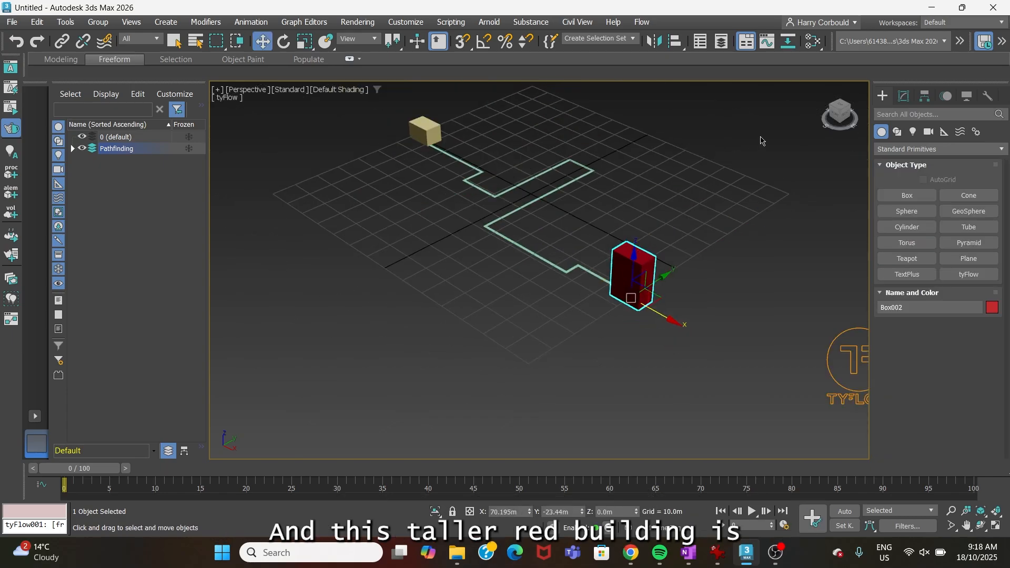
pyautogui.click(842, 109)
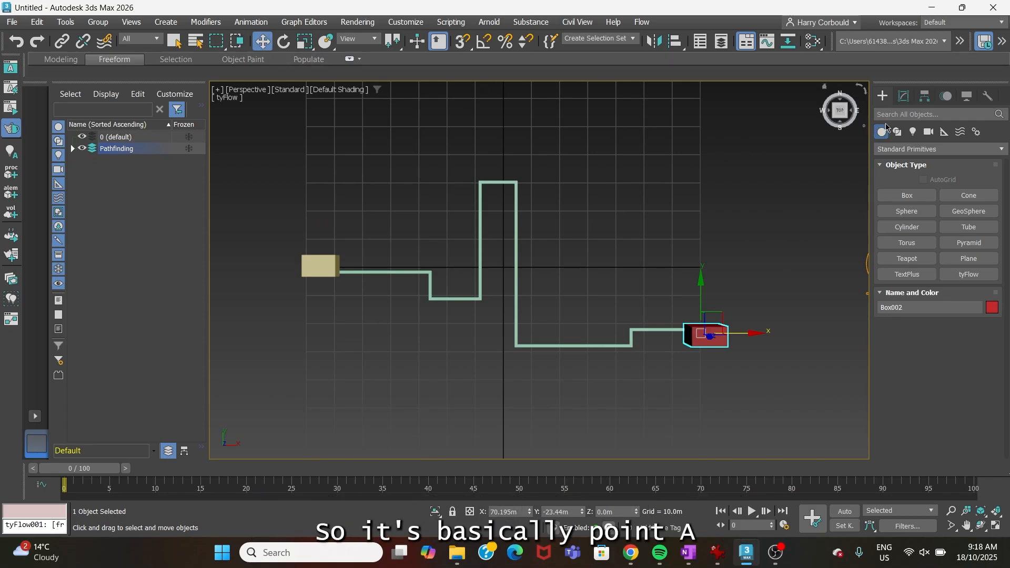
pyautogui.click(787, 228)
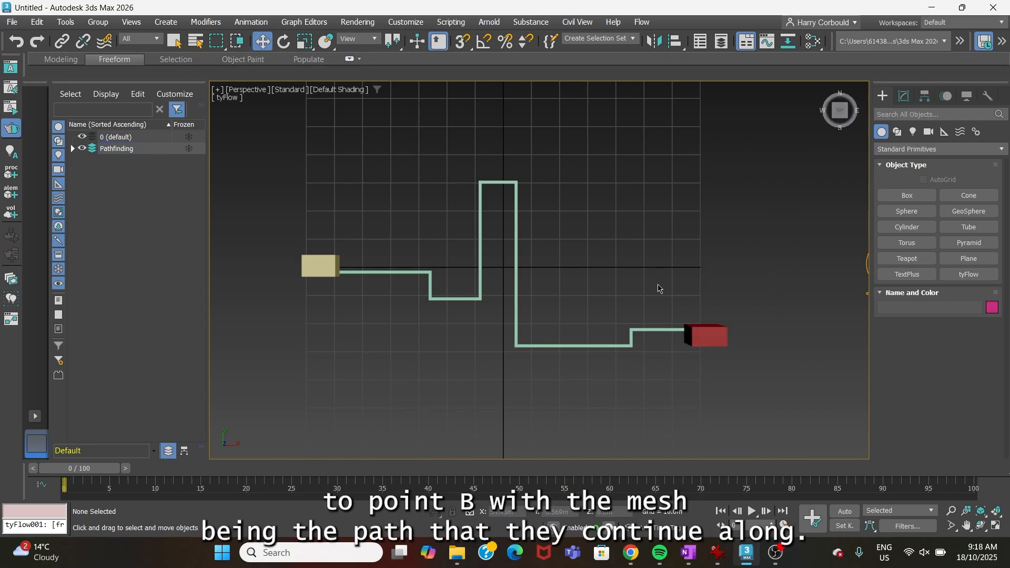
pyautogui.click(846, 119)
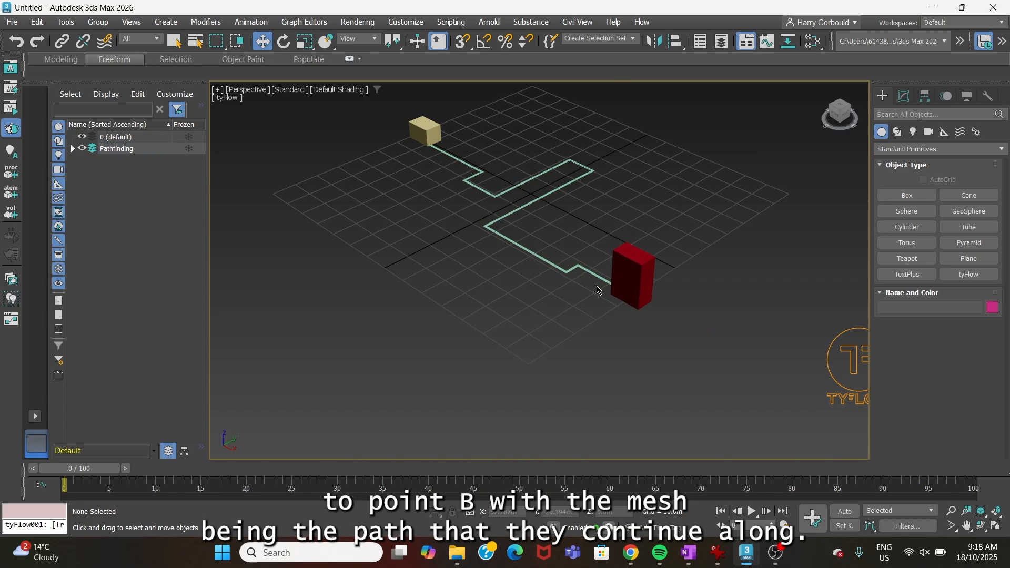
pyautogui.moveTo(598, 288); pyautogui.dragTo(621, 341, button='middle')
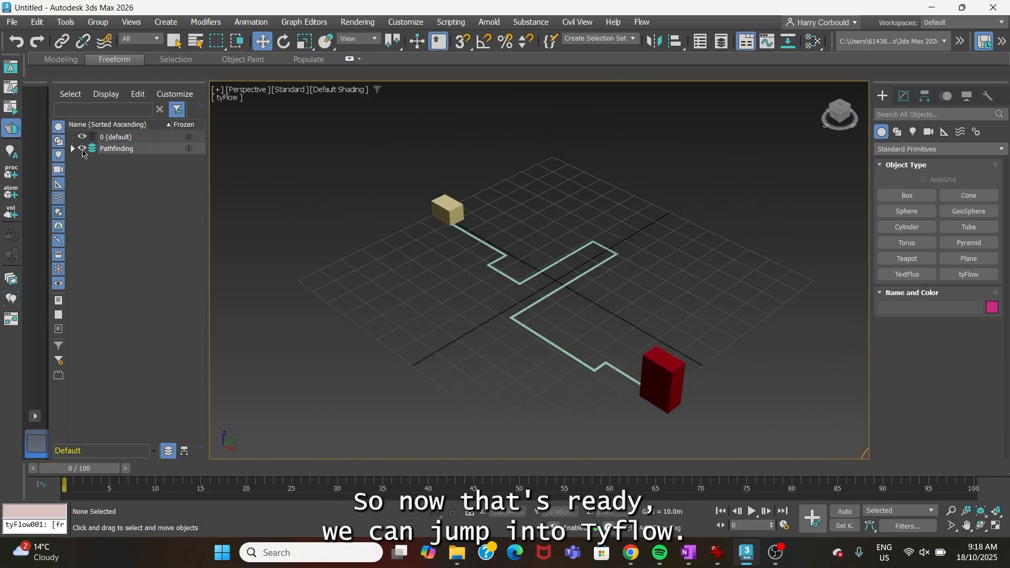
# Step: Select the tyFlow001 object in the Pathfinding layer and open its tyFlow editor
pyautogui.click(73, 149)
pyautogui.click(148, 198)
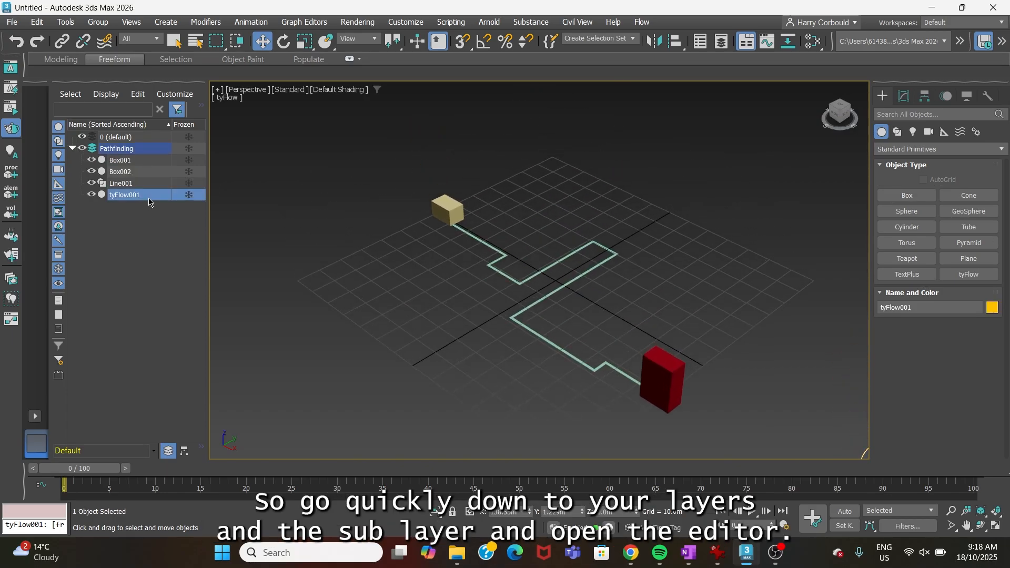
pyautogui.click(903, 96)
pyautogui.click(942, 285)
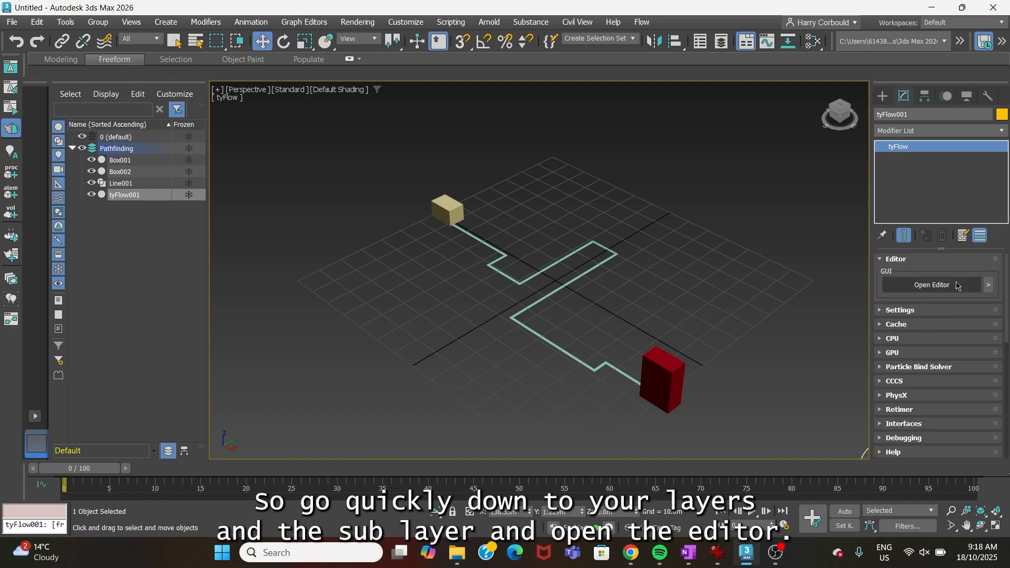
# Step: Shrink and reposition the tyFlow editor window so the path and both boxes stay visible beside it
pyautogui.moveTo(753, 29); pyautogui.dragTo(594, 37)
pyautogui.moveTo(762, 160); pyautogui.dragTo(432, 158)
pyautogui.moveTo(252, 30); pyautogui.dragTo(313, 101)
pyautogui.moveTo(649, 252); pyautogui.dragTo(754, 255, button='middle')
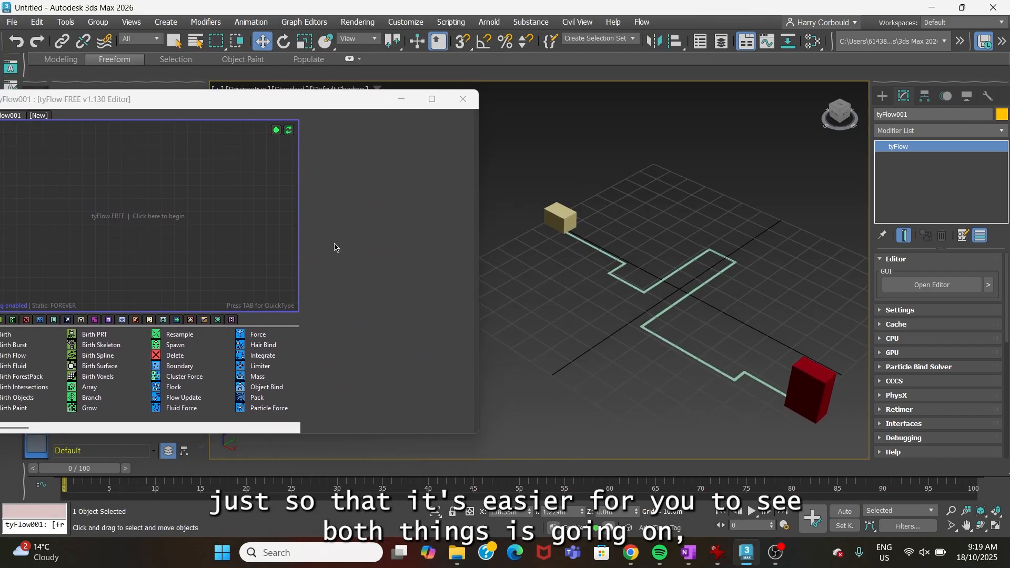
pyautogui.moveTo(480, 240); pyautogui.dragTo(360, 237)
pyautogui.moveTo(200, 101); pyautogui.dragTo(291, 99)
# Step: Create an event with a Birth operator and add a Shape operator between Birth and Display, removing the leftover event
pyautogui.moveTo(98, 330); pyautogui.dragTo(161, 203)
pyautogui.click(199, 254)
pyautogui.press('Tab')
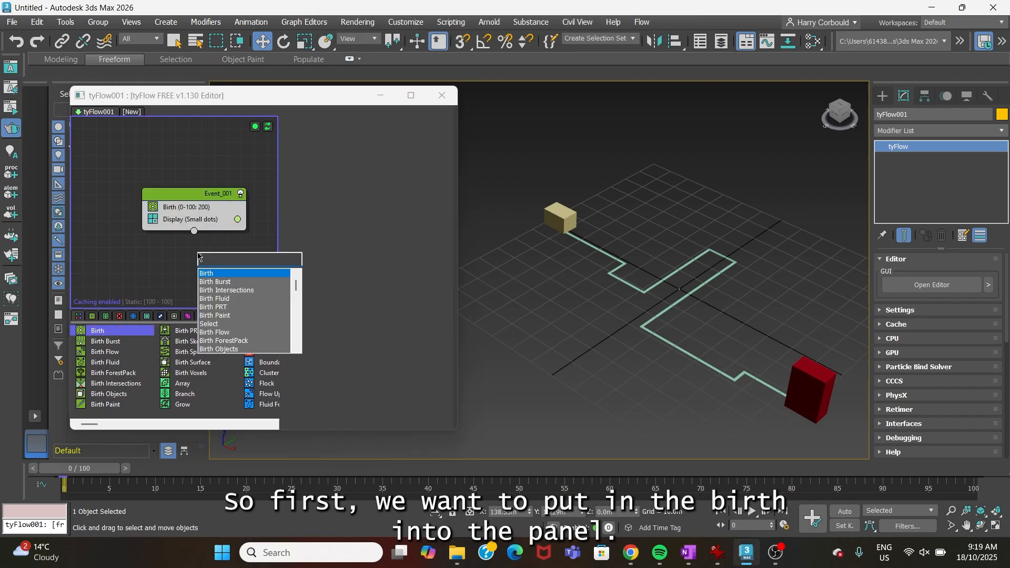
pyautogui.write('shape')
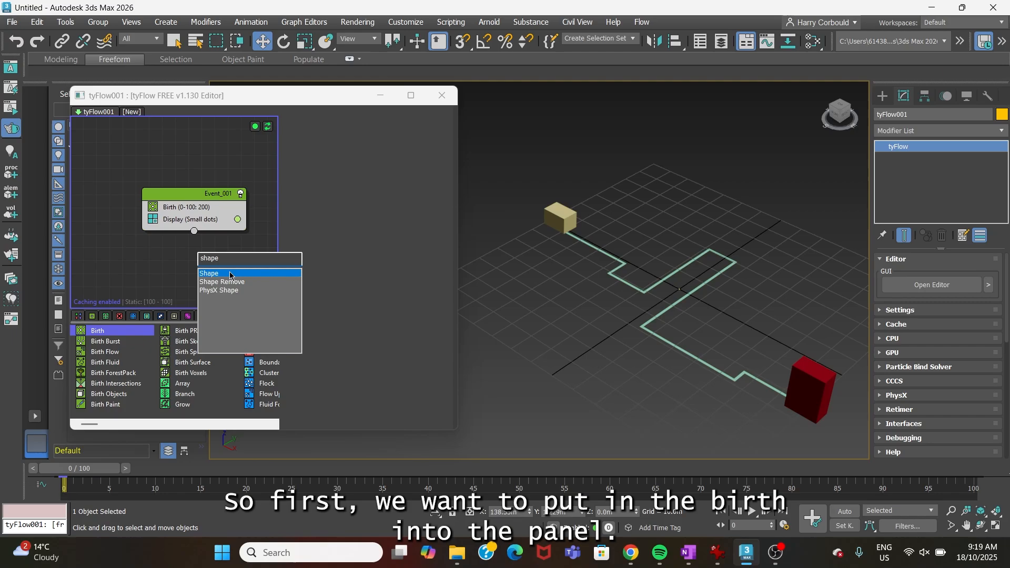
pyautogui.click(230, 274)
pyautogui.moveTo(179, 227); pyautogui.dragTo(180, 225)
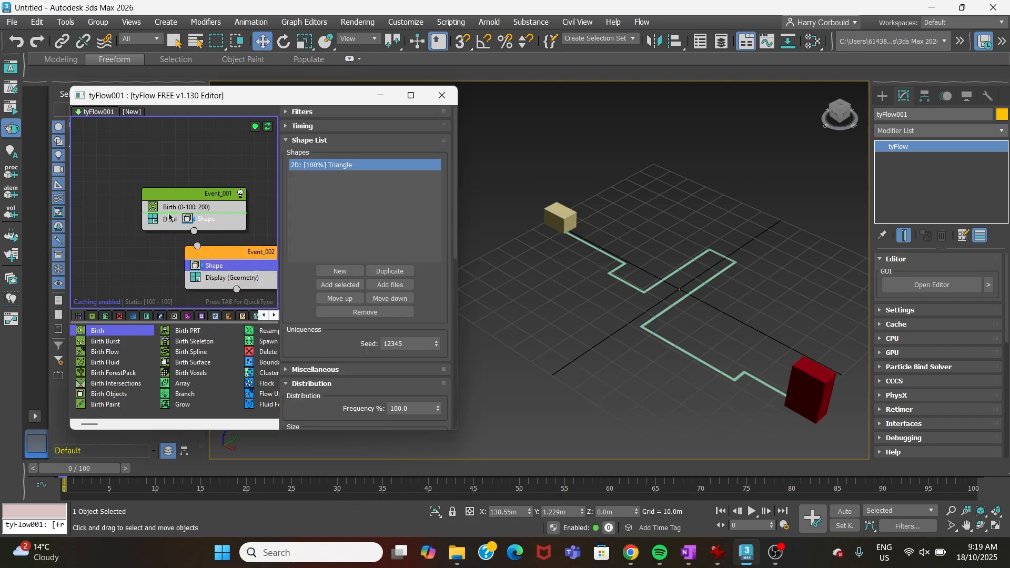
pyautogui.click(239, 254)
pyautogui.press('Delete')
# Step: Add a Position Object operator below Shape in the Birth event and delete the leftover event
pyautogui.press('Tab')
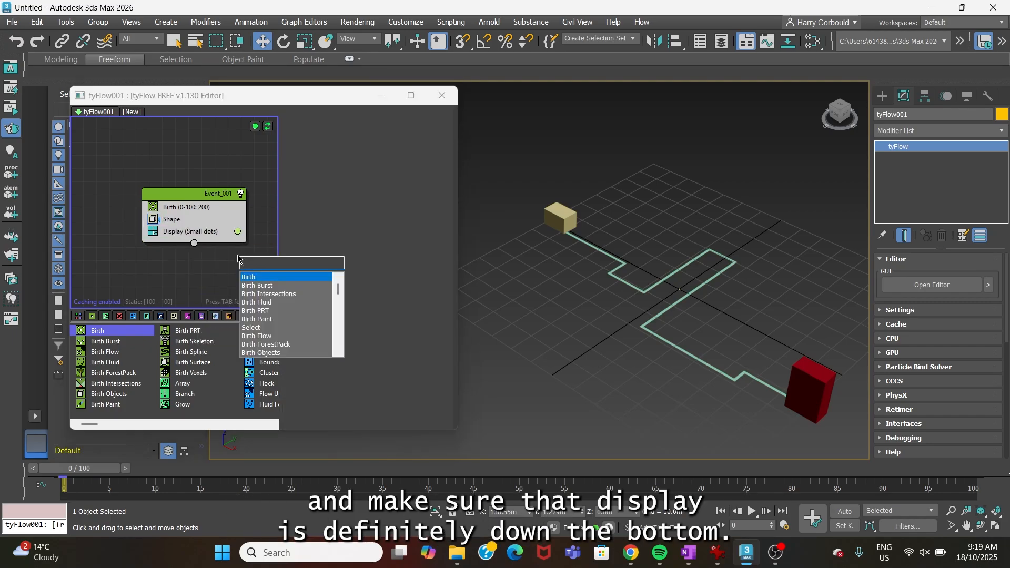
pyautogui.write('posit')
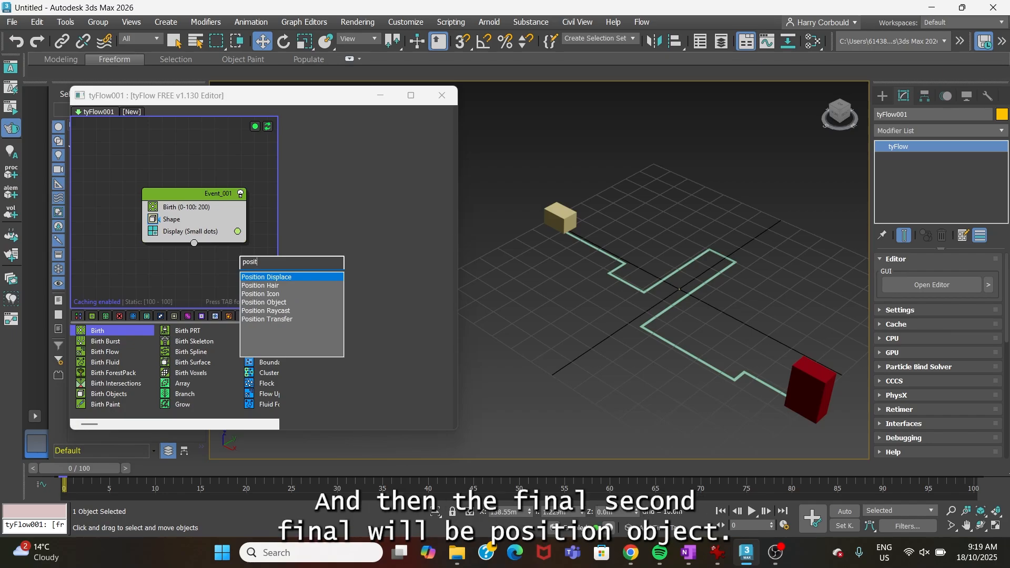
pyautogui.click(271, 303)
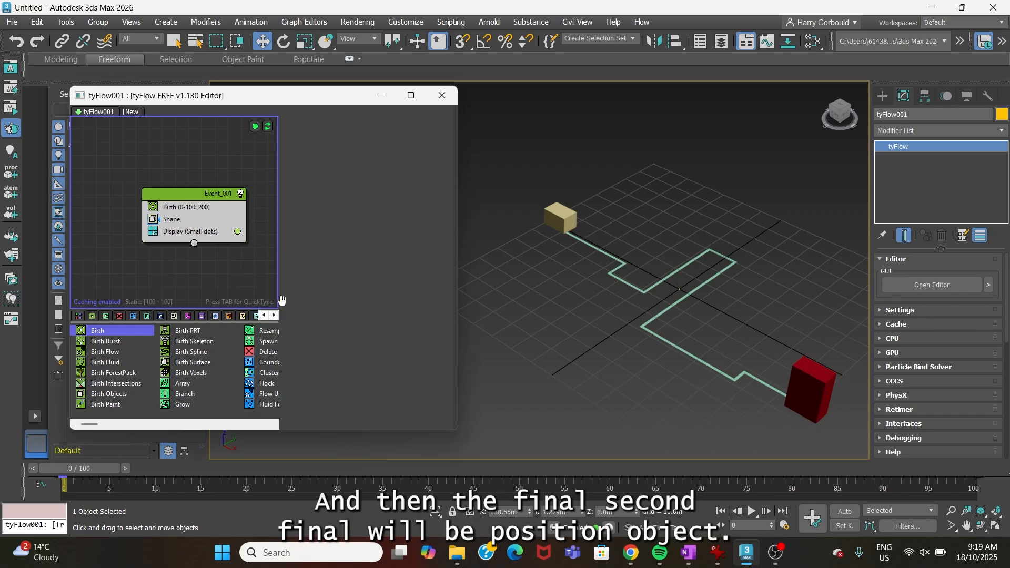
pyautogui.moveTo(185, 240); pyautogui.dragTo(180, 232)
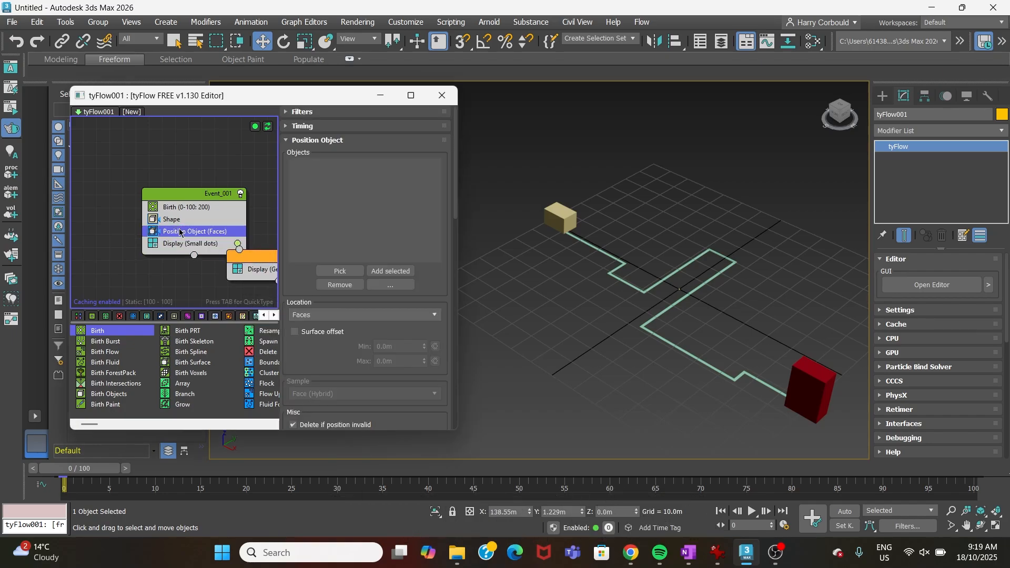
pyautogui.click(249, 263)
pyautogui.press('Delete')
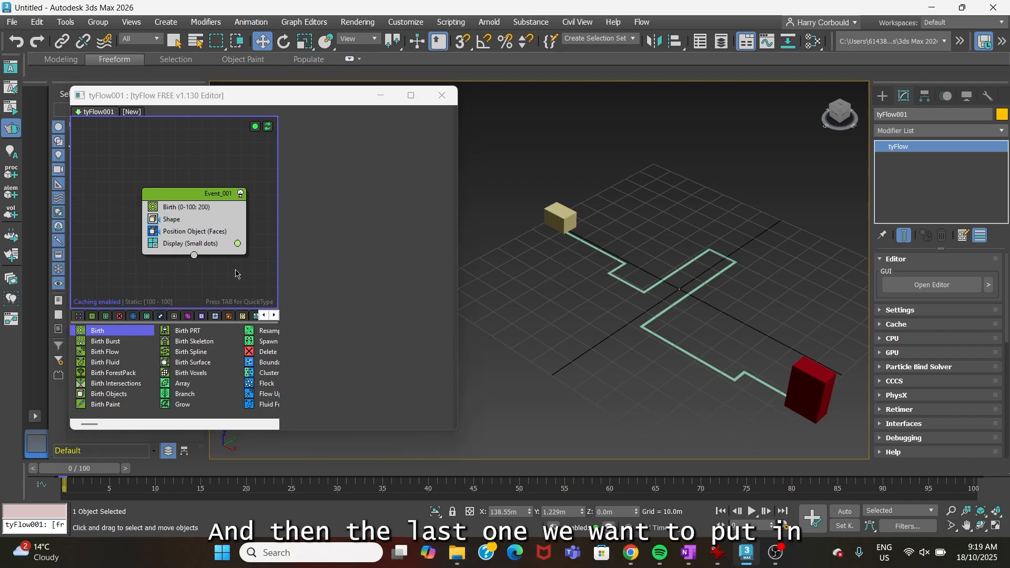
# Step: Add a Pathfinding operator below Position Object, keeping Display last in the Birth event, and delete the leftover event
pyautogui.press('Tab')
pyautogui.write('path')
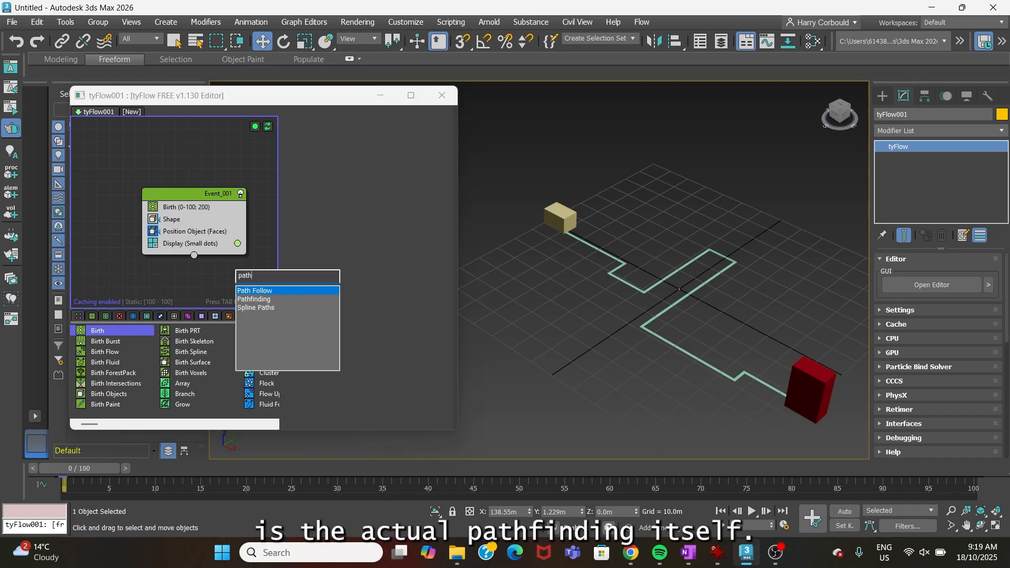
pyautogui.click(273, 300)
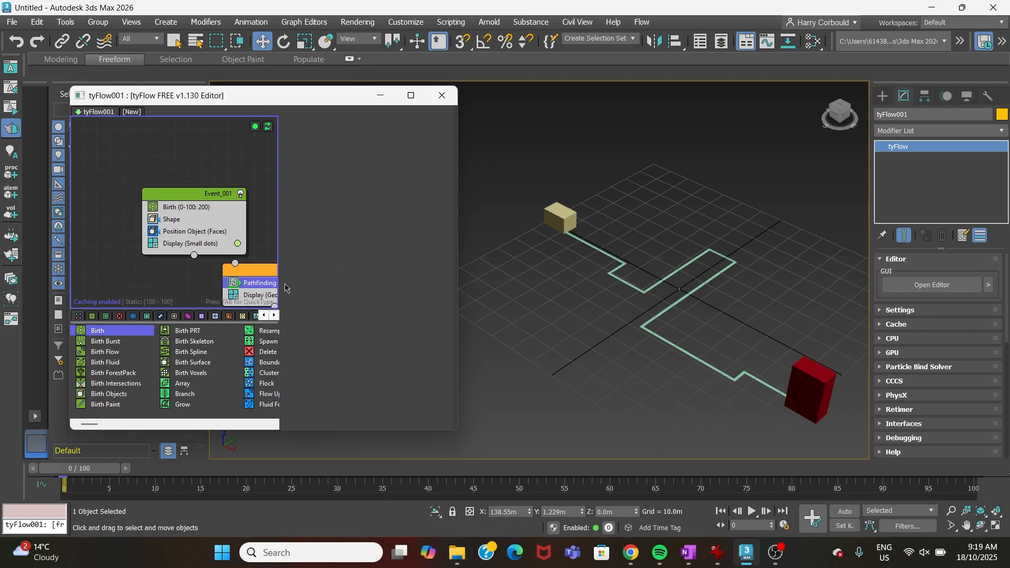
pyautogui.click(258, 272)
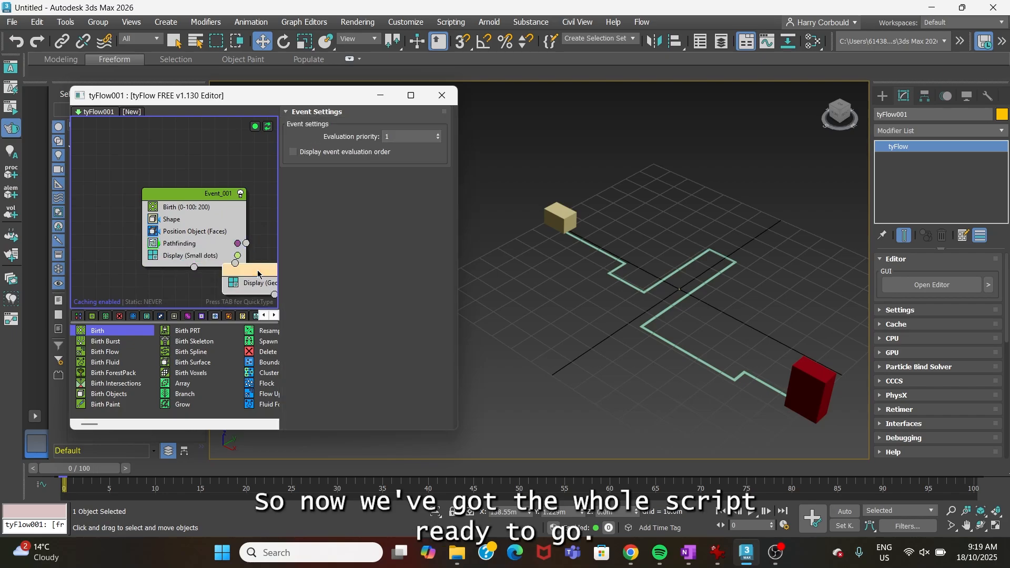
pyautogui.press('Delete')
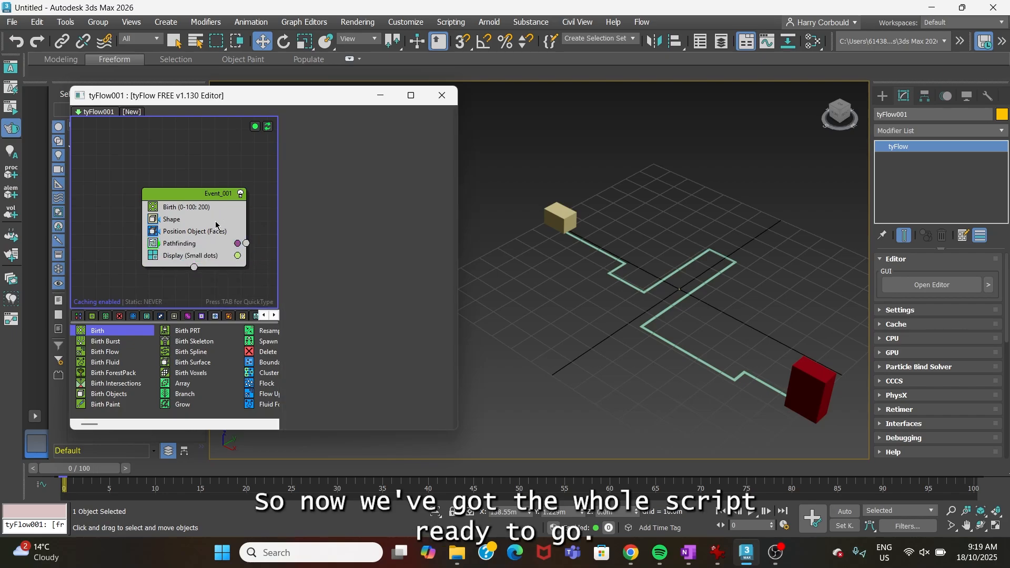
# Step: Review the Birth settings and set the Display operator's mode to Geometry
pyautogui.click(210, 207)
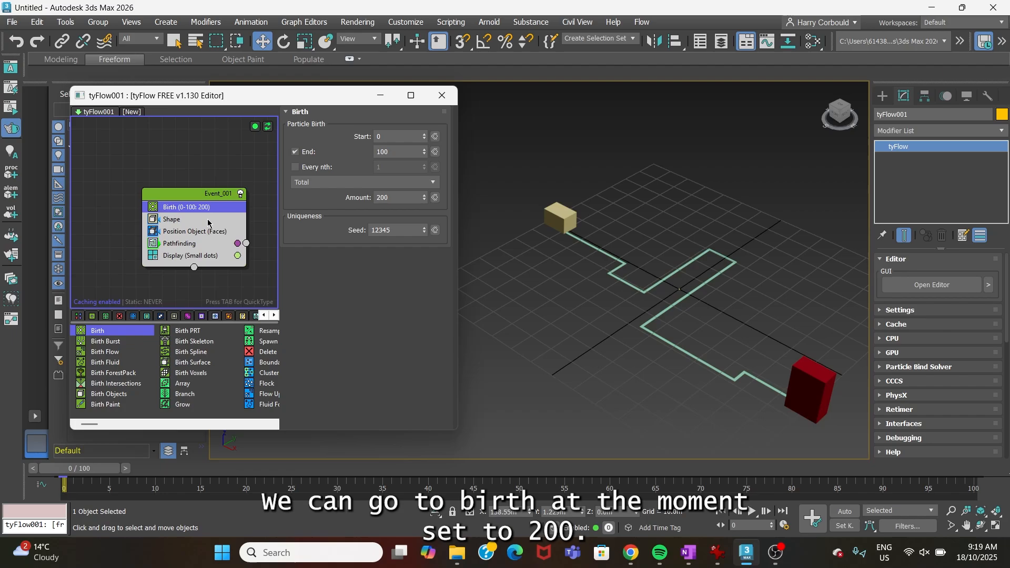
pyautogui.click(203, 257)
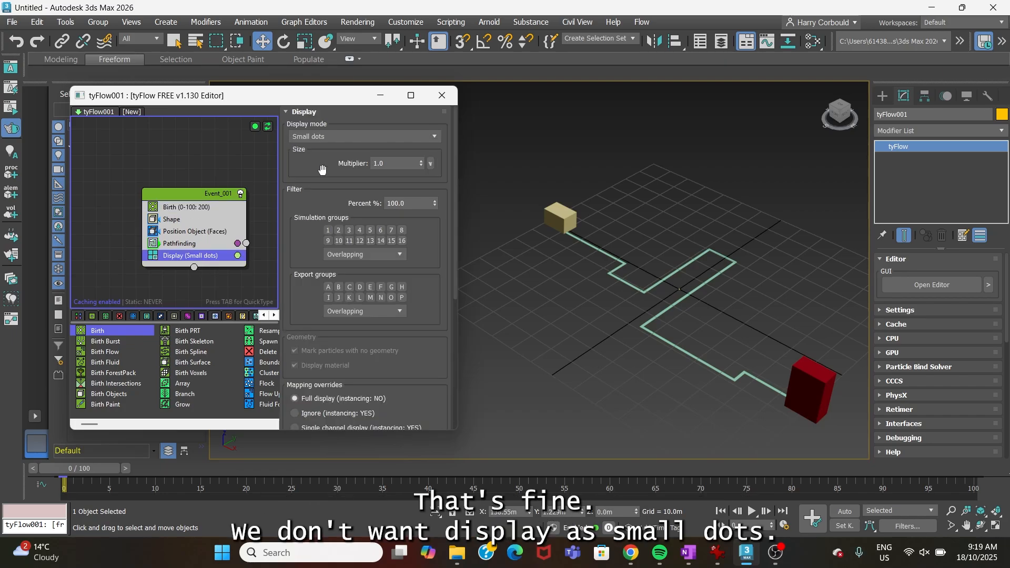
pyautogui.click(353, 138)
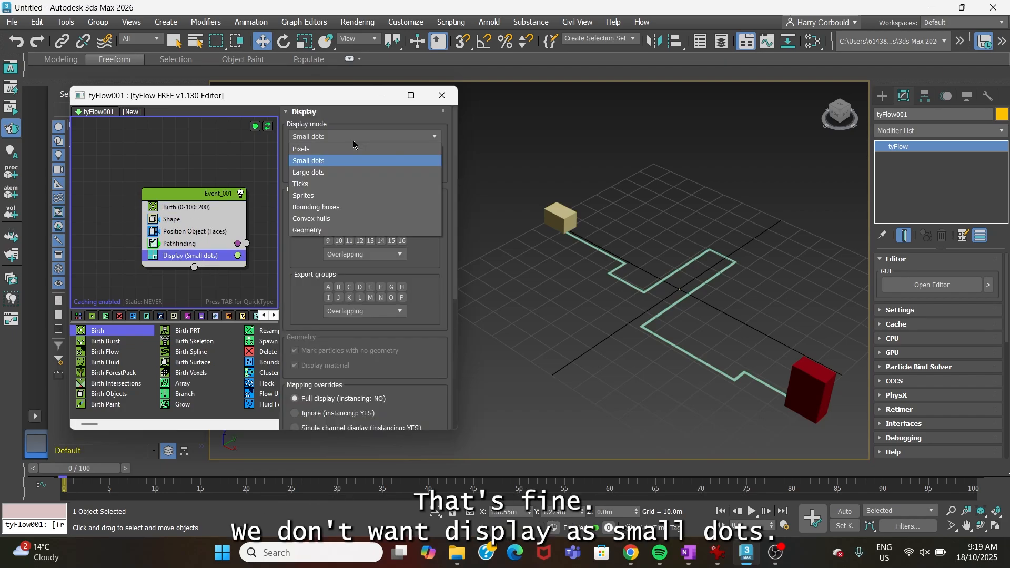
pyautogui.click(333, 231)
pyautogui.click(224, 151)
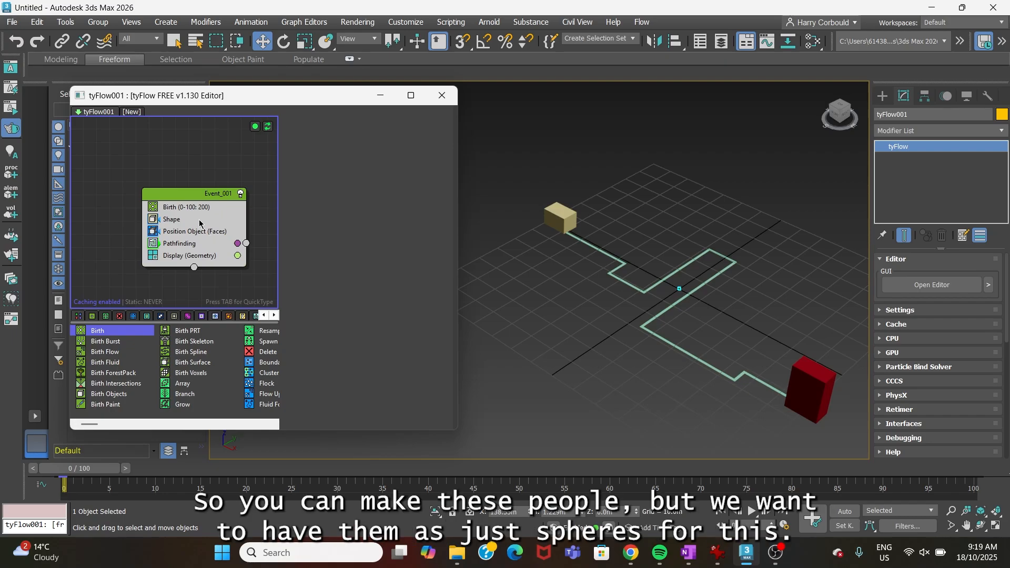
# Step: Switch the Shape operator's mesh to 3D and choose Sphere (LowRes)
pyautogui.click(202, 220)
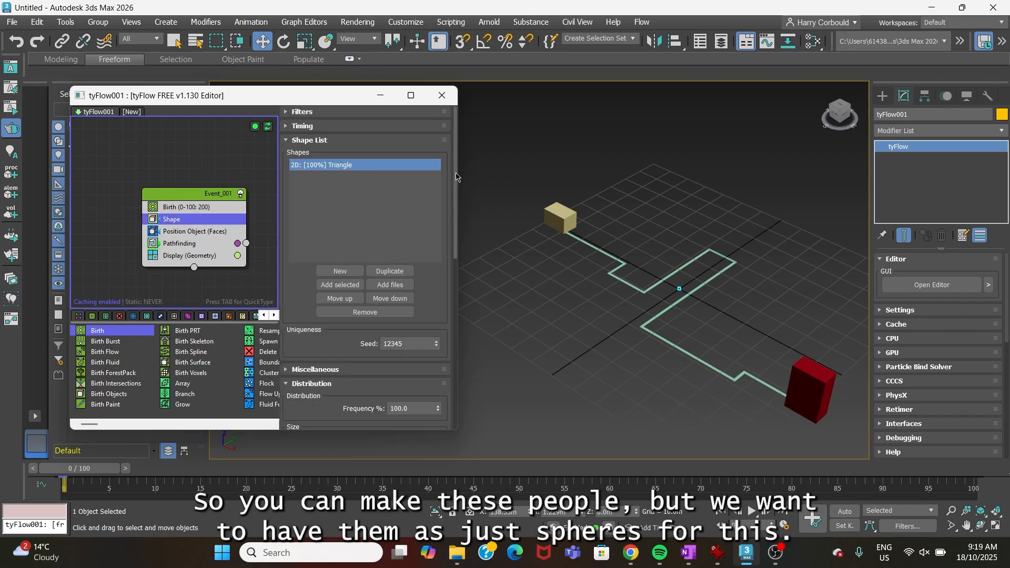
pyautogui.scroll(-10, 442, 172)
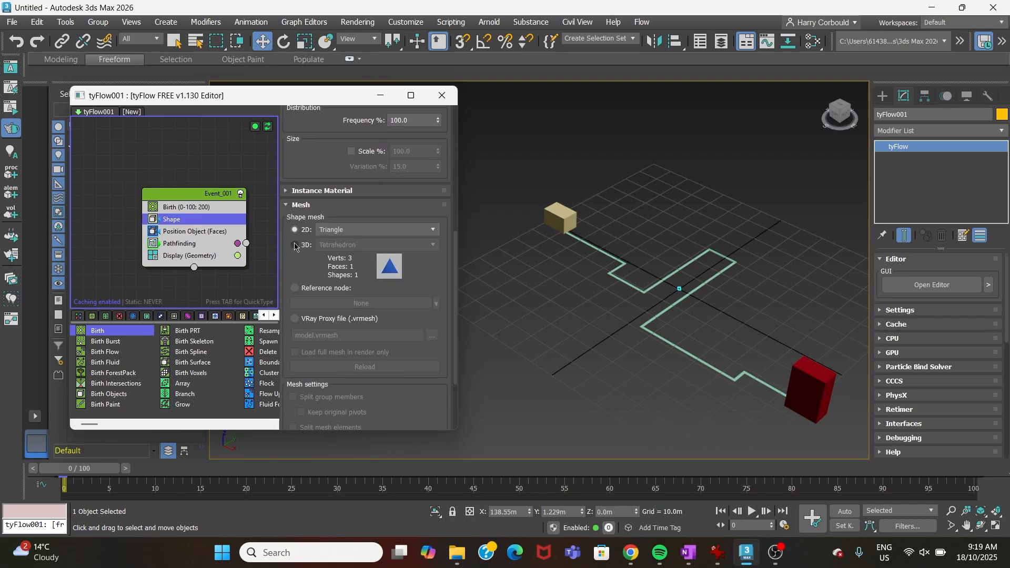
pyautogui.click(295, 245)
pyautogui.click(369, 245)
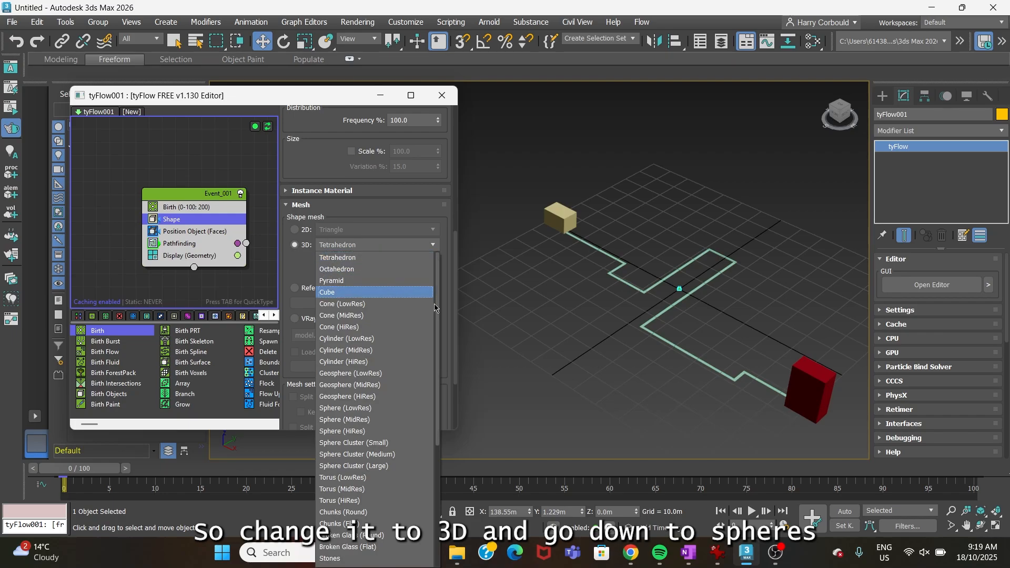
pyautogui.moveTo(437, 305); pyautogui.dragTo(438, 332)
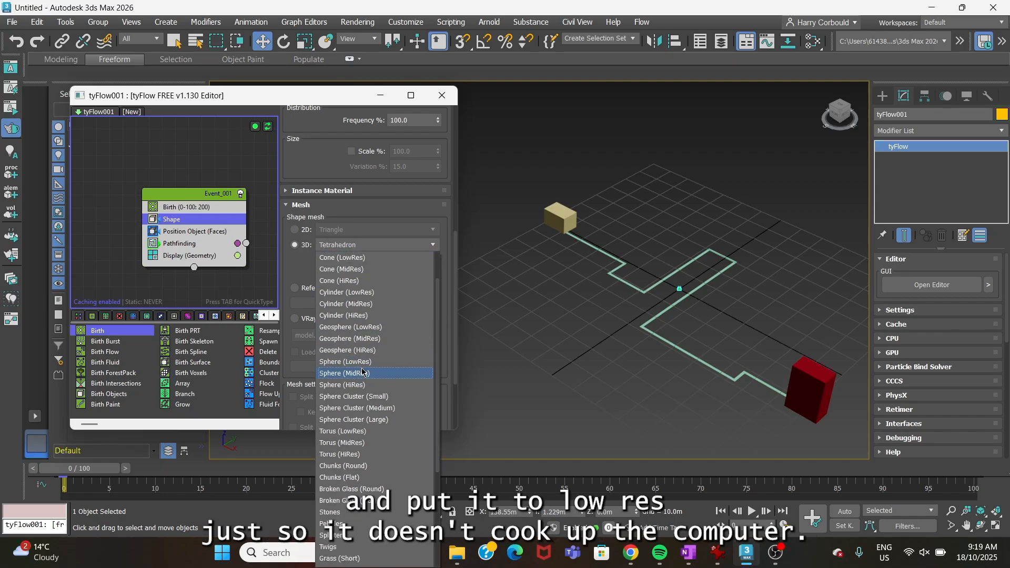
pyautogui.click(346, 362)
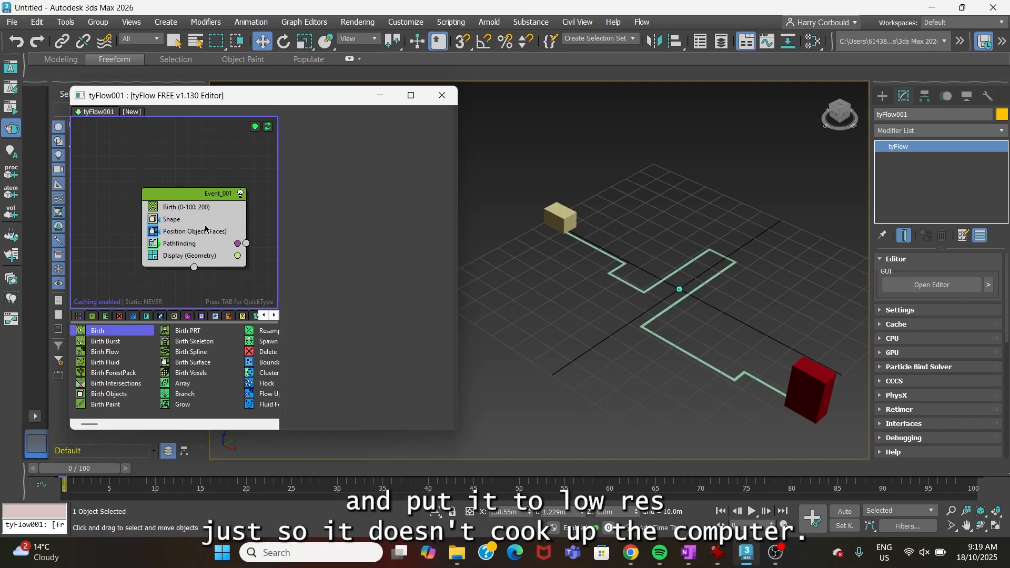
# Step: Set the Position Object operator's location to Volume
pyautogui.click(208, 231)
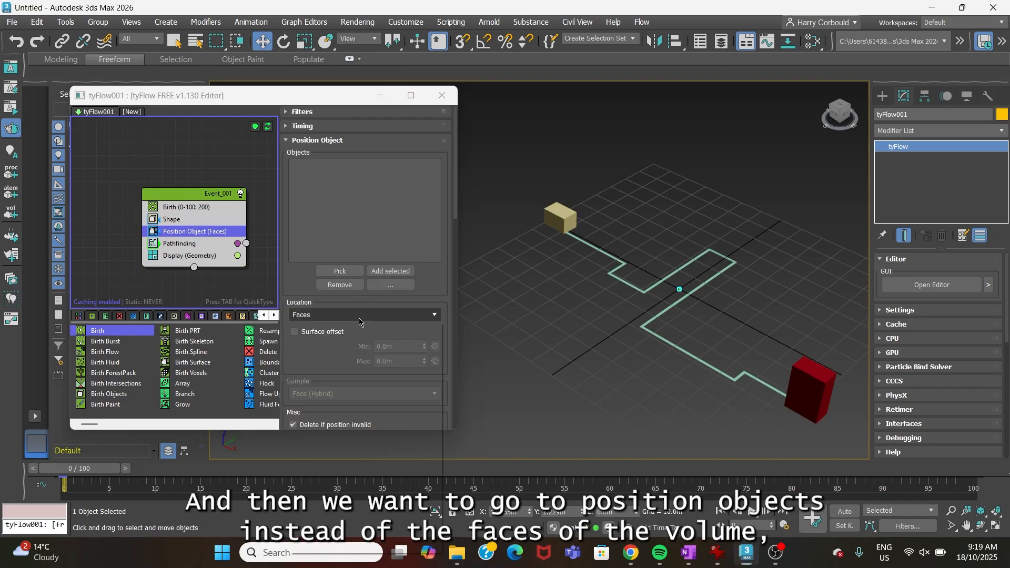
pyautogui.click(359, 316)
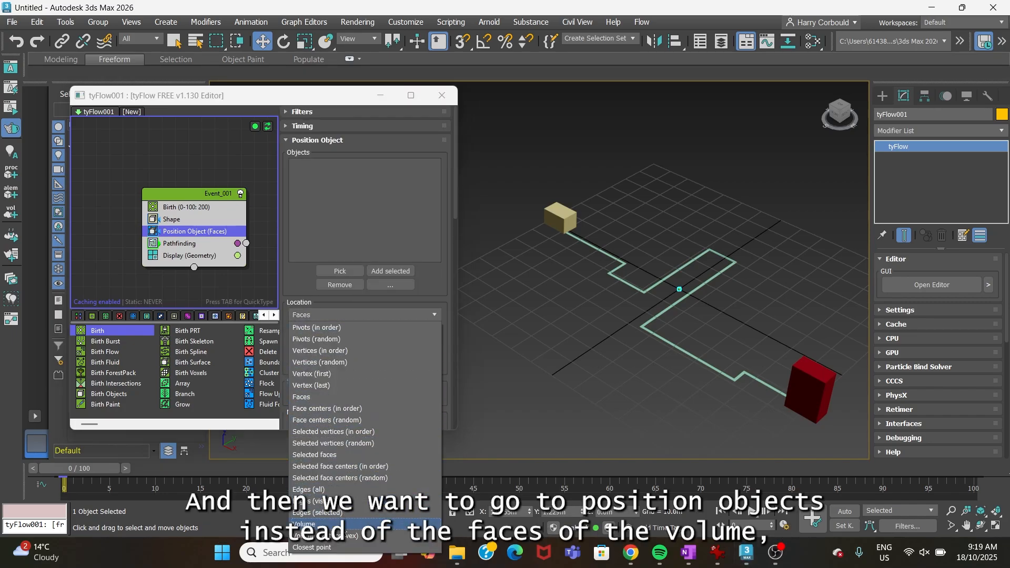
pyautogui.click(350, 525)
pyautogui.scroll(2, 544, 200)
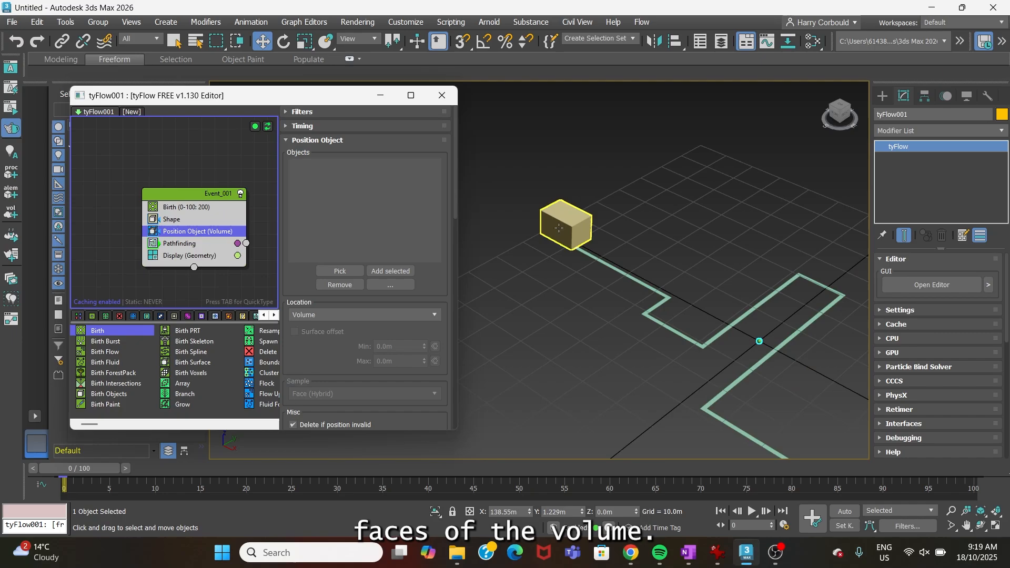
# Step: Pick the starting box as the Position Object operator's object, check the emission on the timeline, and clear the selection
pyautogui.click(340, 271)
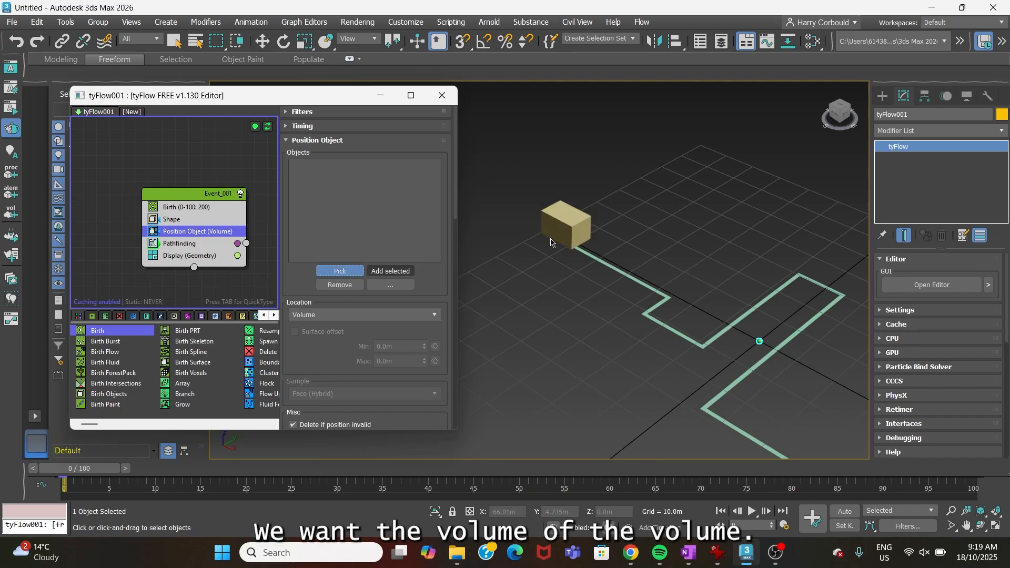
pyautogui.click(578, 226)
pyautogui.moveTo(88, 474); pyautogui.dragTo(87, 496)
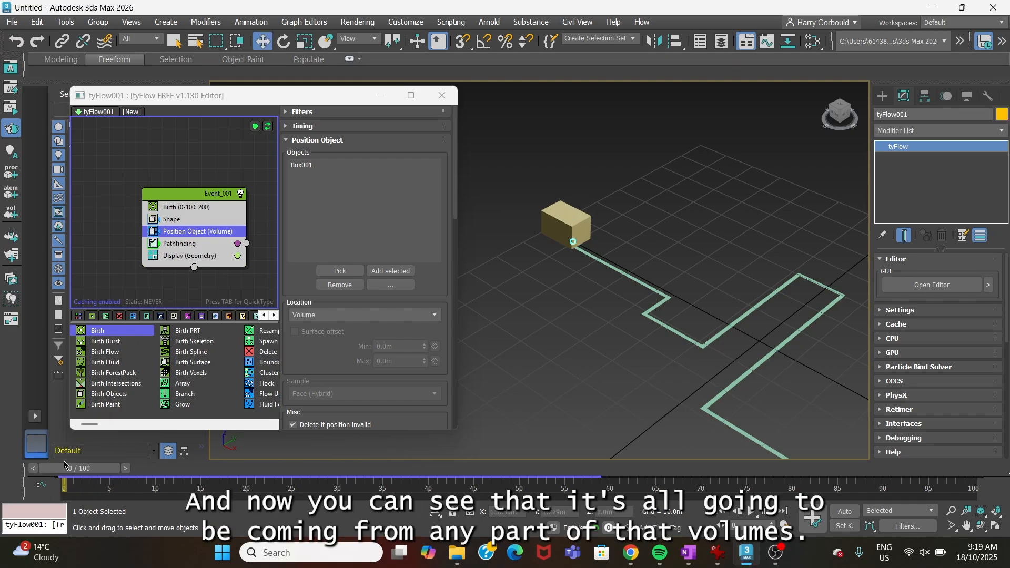
pyautogui.click(550, 322)
# Step: Pick the path line Line001 as the Pathfinding operator's pathfinding mesh
pyautogui.click(178, 243)
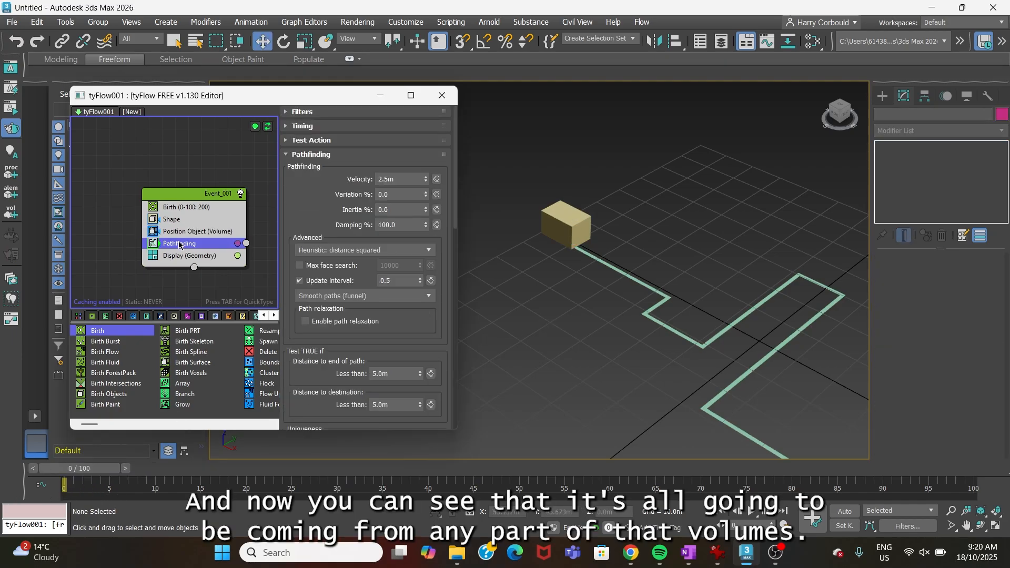
pyautogui.moveTo(456, 174); pyautogui.dragTo(465, 271)
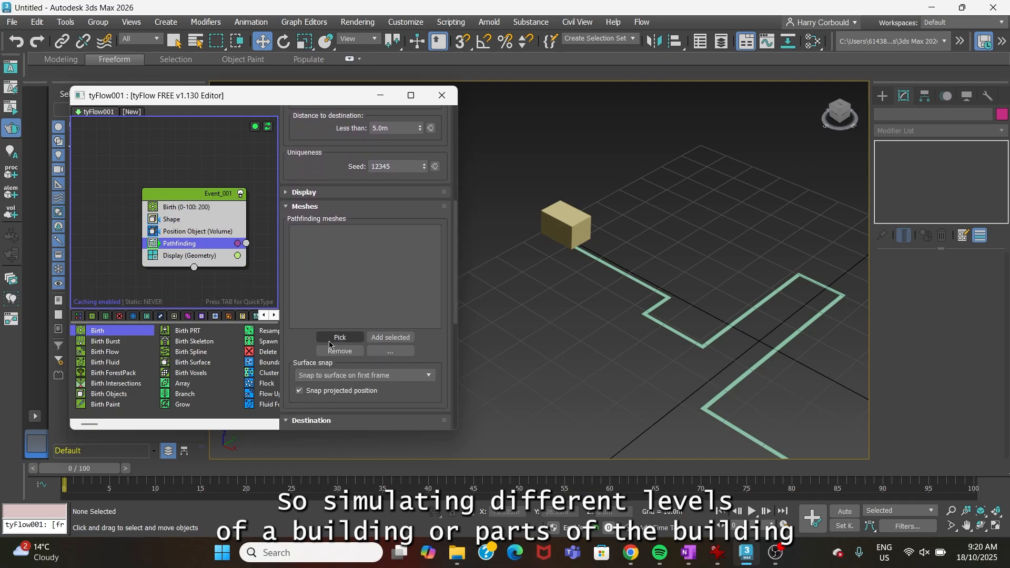
pyautogui.click(340, 337)
pyautogui.scroll(-2, 693, 296)
pyautogui.moveTo(693, 295); pyautogui.dragTo(640, 302, button='middle')
pyautogui.click(590, 291)
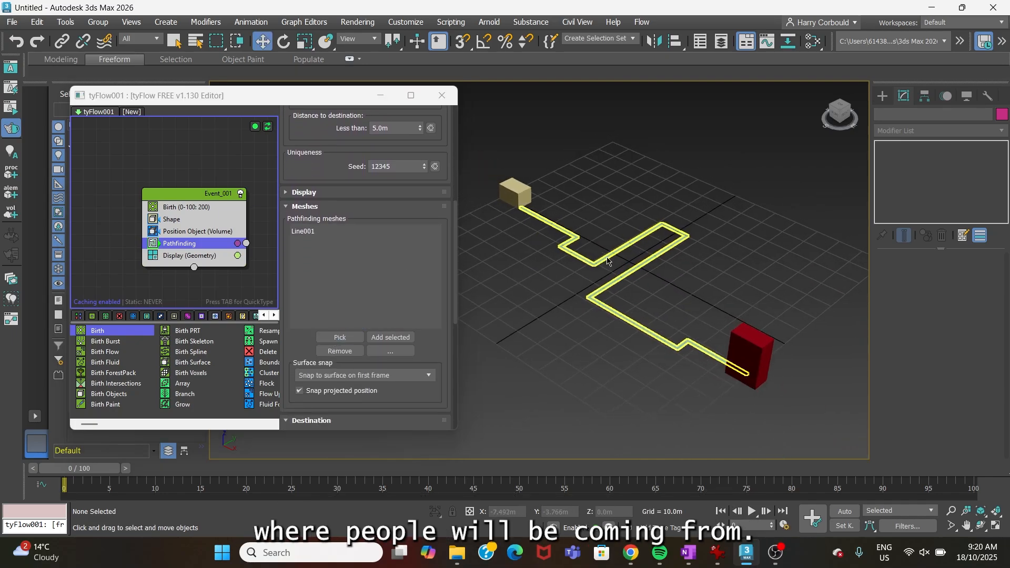
# Step: Pick the red box as the Pathfinding operator's destination object
pyautogui.moveTo(458, 268); pyautogui.dragTo(449, 350)
pyautogui.click(345, 343)
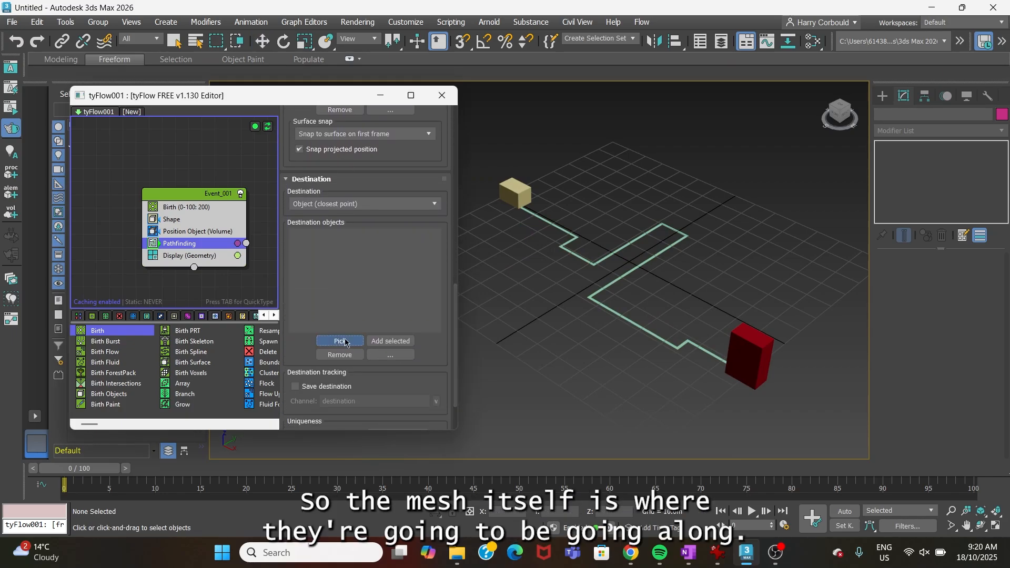
pyautogui.click(750, 331)
pyautogui.moveTo(456, 298); pyautogui.dragTo(462, 130)
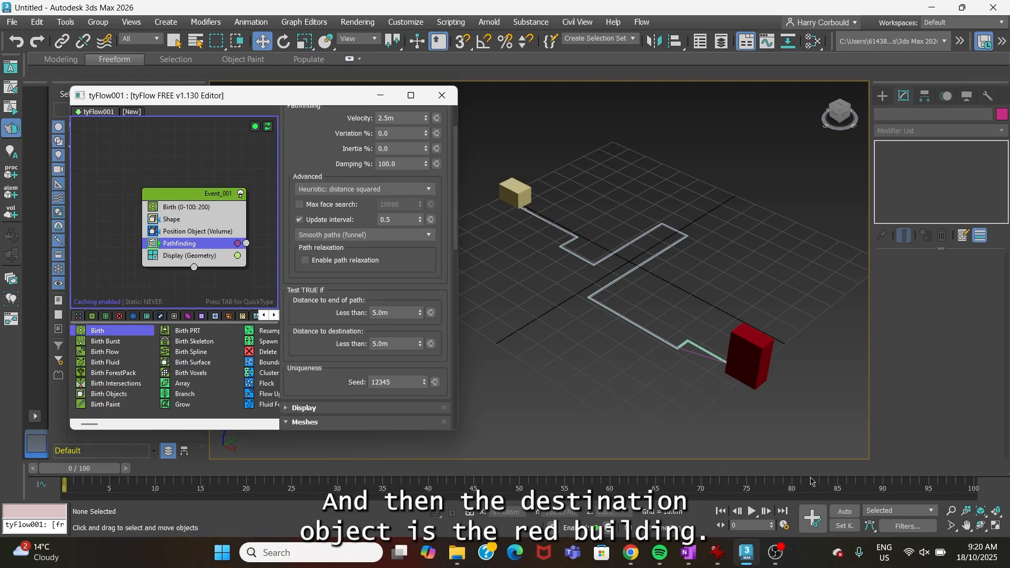
# Step: Play the simulation and examine how the particles travel along the path to the red box, then stop playback
pyautogui.click(753, 511)
pyautogui.scroll(3, 731, 278)
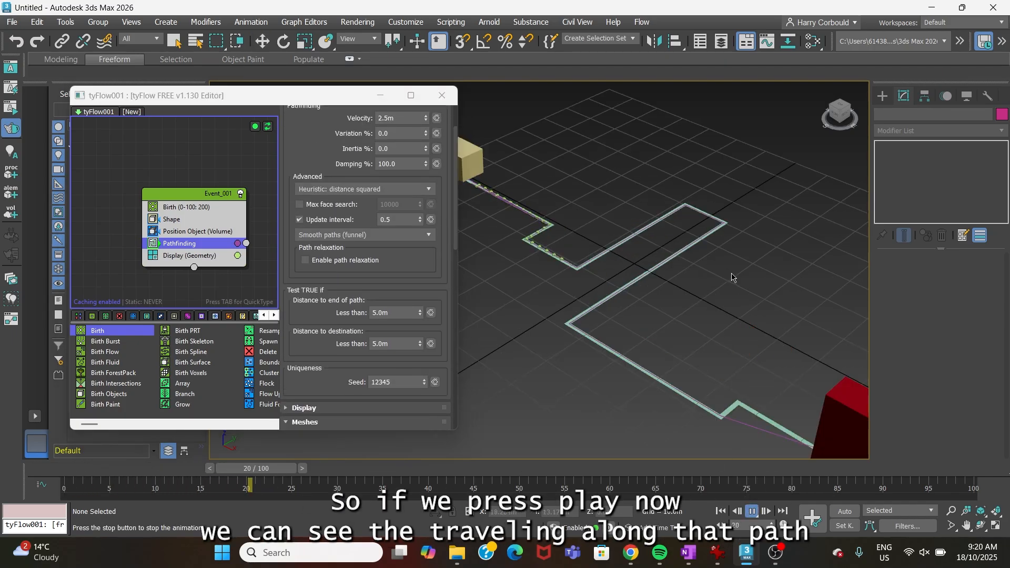
pyautogui.scroll(3, 731, 278)
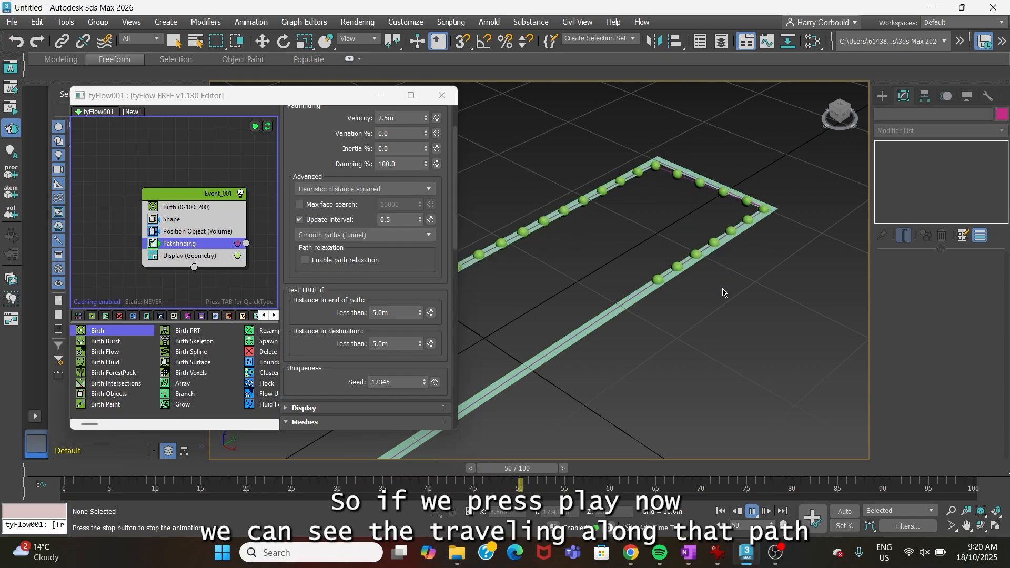
pyautogui.scroll(-3, 723, 288)
pyautogui.moveTo(734, 331); pyautogui.dragTo(704, 213, button='middle')
pyautogui.moveTo(683, 232); pyautogui.dragTo(678, 258, button='middle')
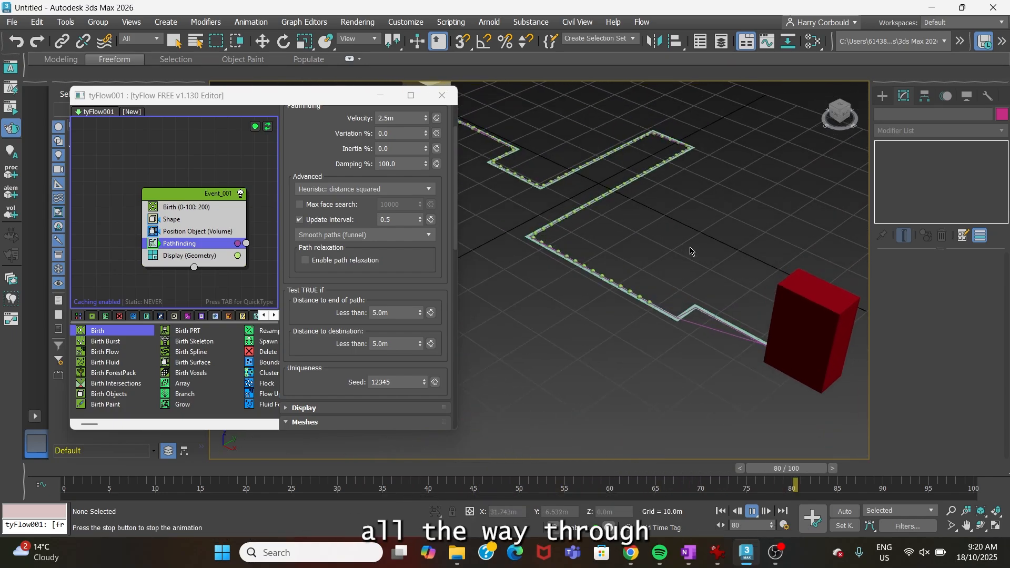
pyautogui.moveTo(647, 207); pyautogui.dragTo(692, 253, button='middle')
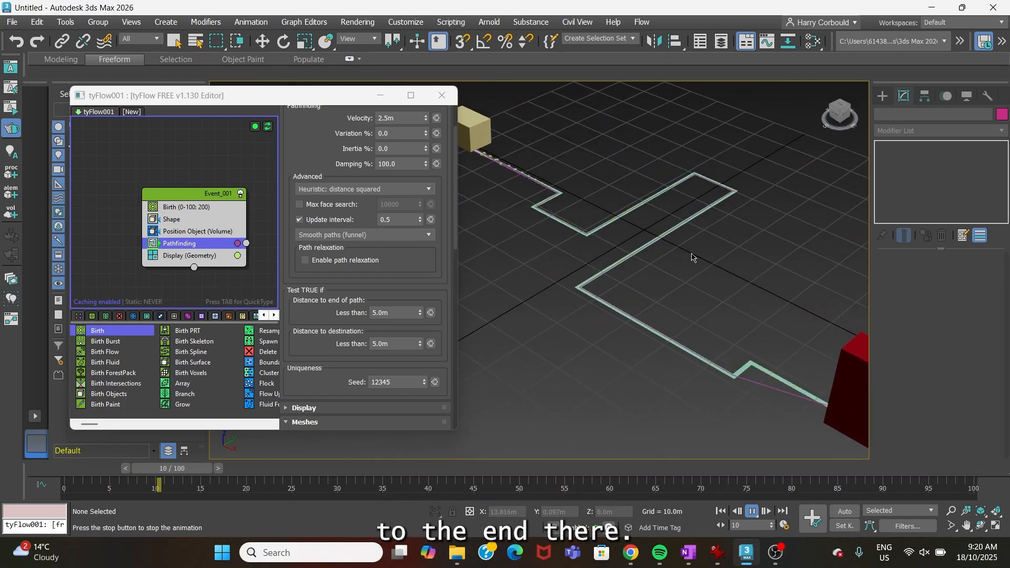
pyautogui.scroll(-3, 651, 254)
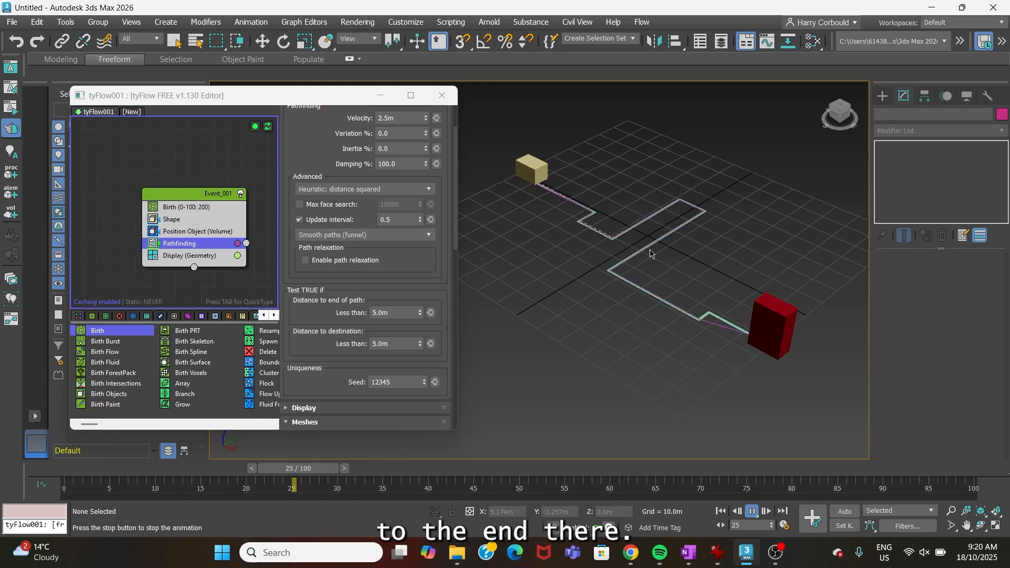
pyautogui.click(753, 512)
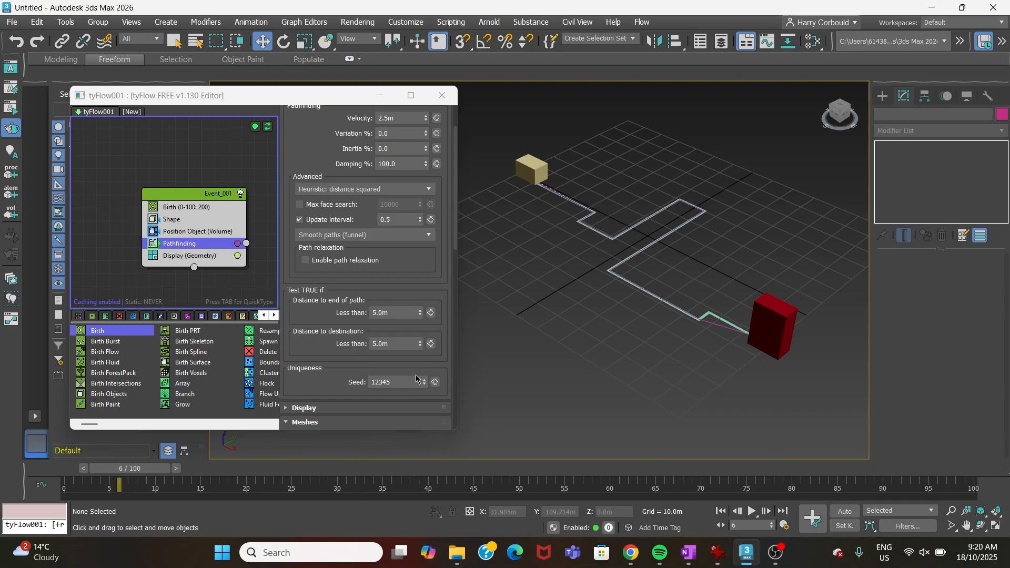
# Step: Set the Pathfinding velocity to 5.0m and play the animation from frame 0 to check the particles near the red box
pyautogui.scroll(4, 457, 243)
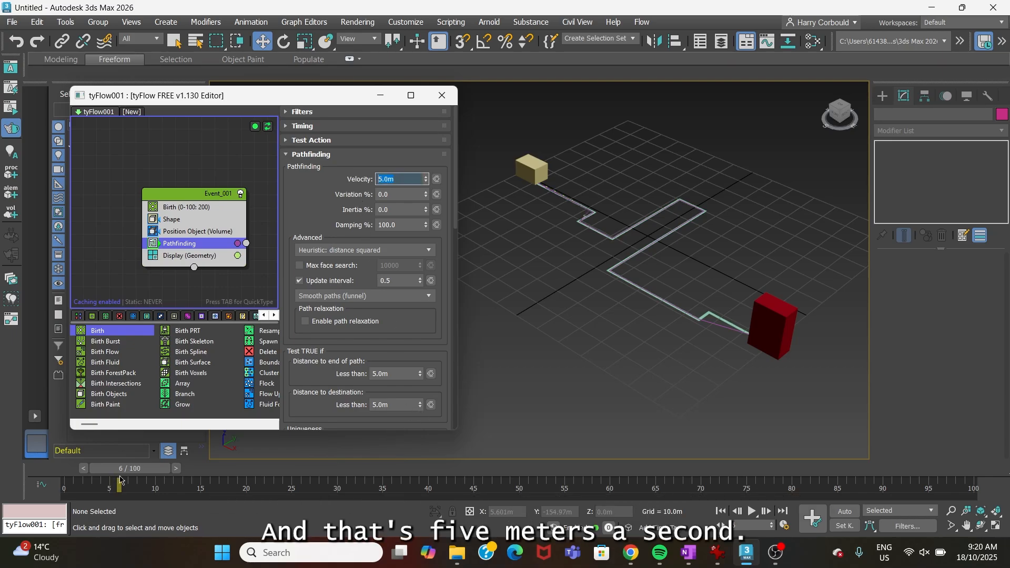
pyautogui.moveTo(130, 470); pyautogui.dragTo(70, 478)
pyautogui.click(752, 511)
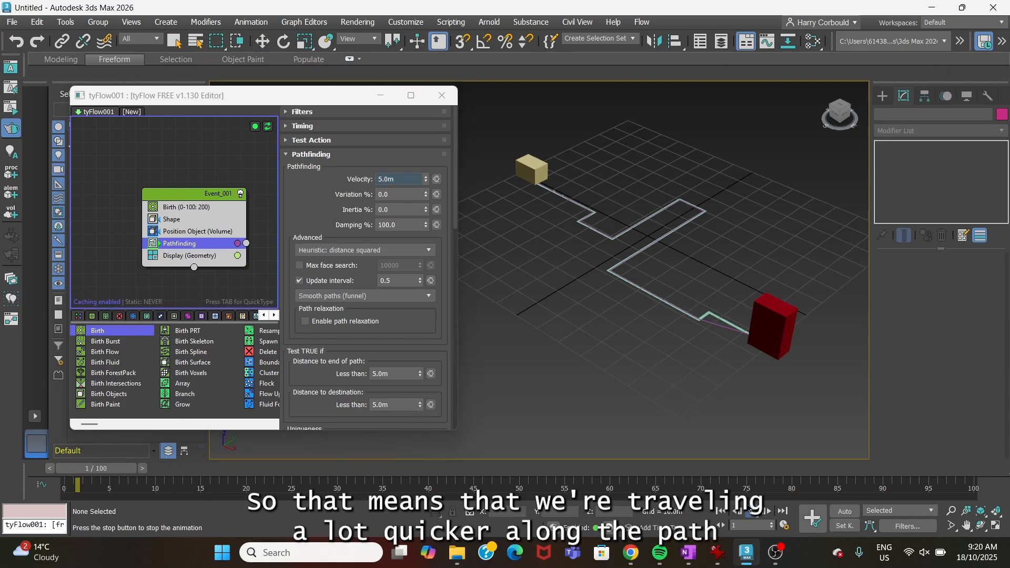
pyautogui.scroll(3, 742, 351)
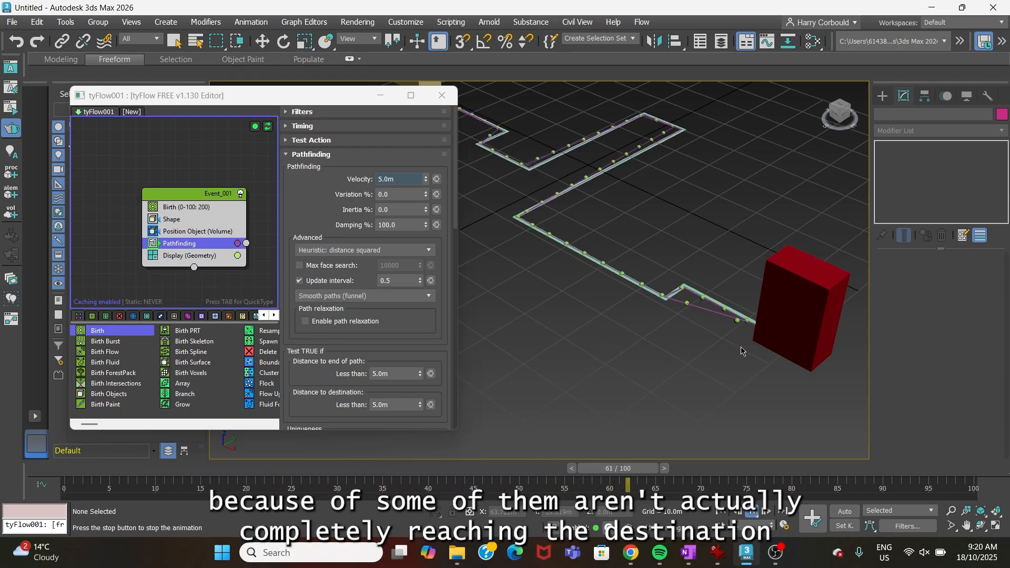
pyautogui.click(752, 509)
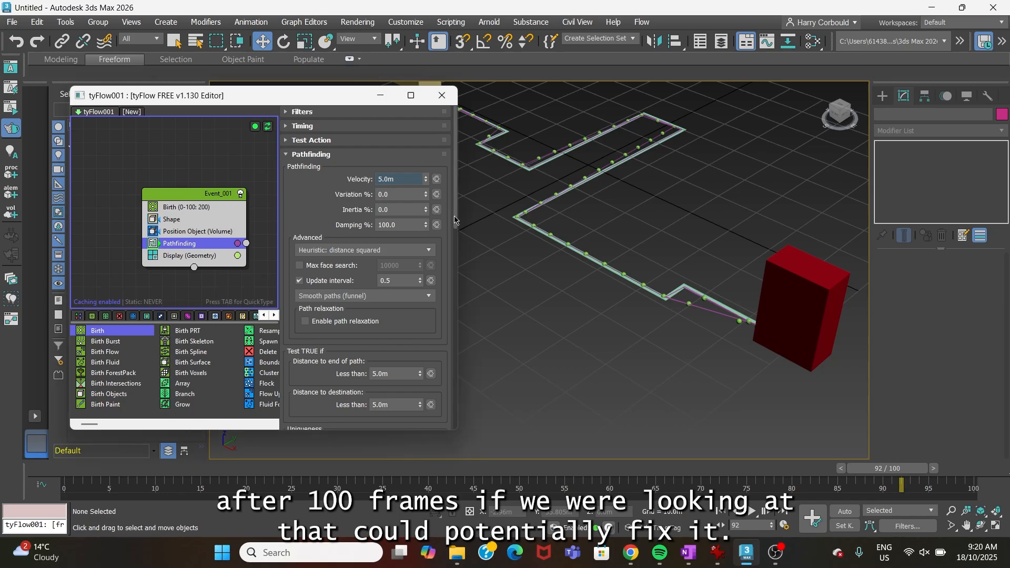
# Step: Set the Pathfinding meshes' surface snap to Snap to surface on all frames, comparing it with Snap to surface on first frame
pyautogui.moveTo(455, 220); pyautogui.dragTo(445, 320)
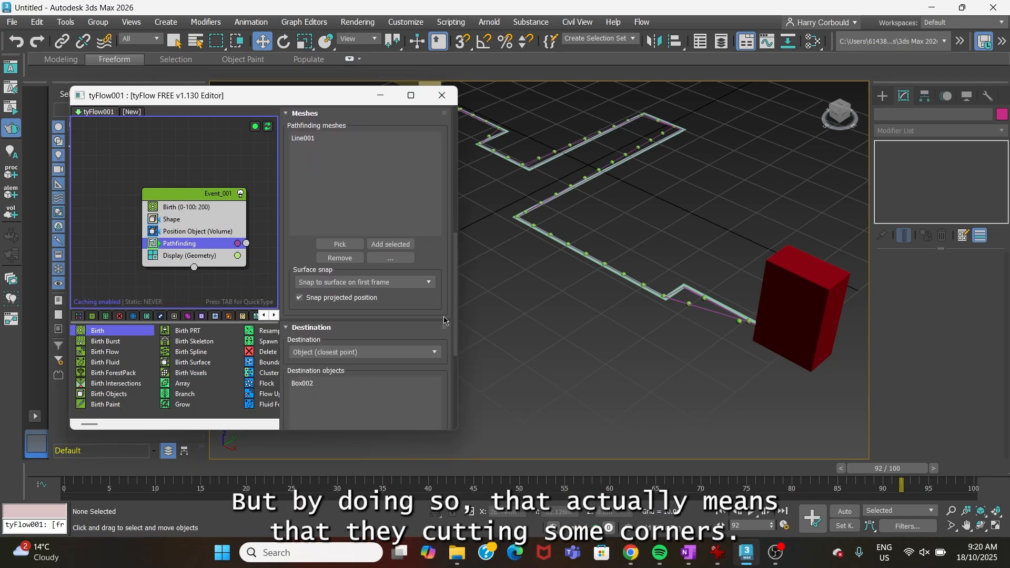
pyautogui.click(371, 284)
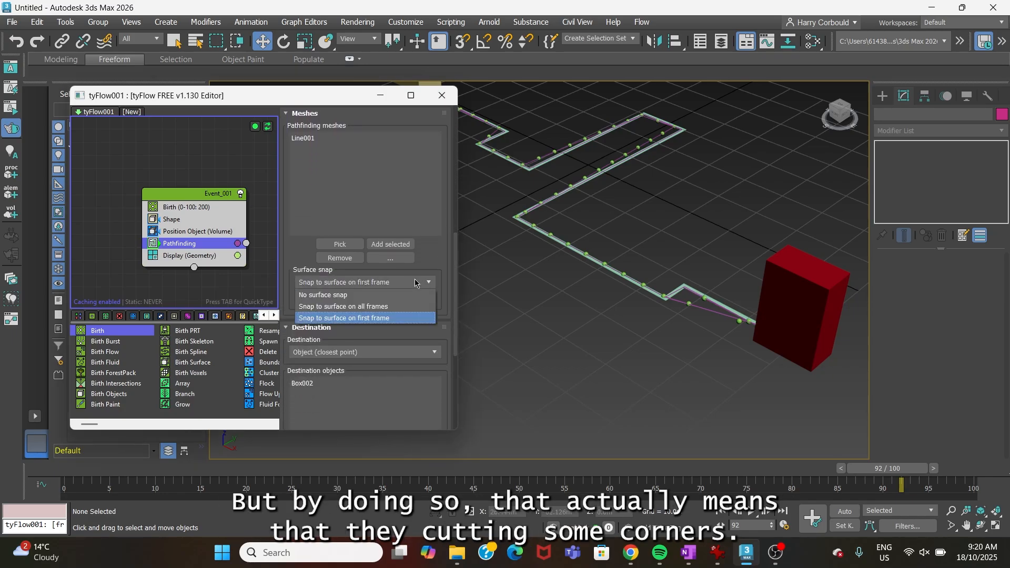
pyautogui.click(368, 308)
pyautogui.scroll(4, 668, 318)
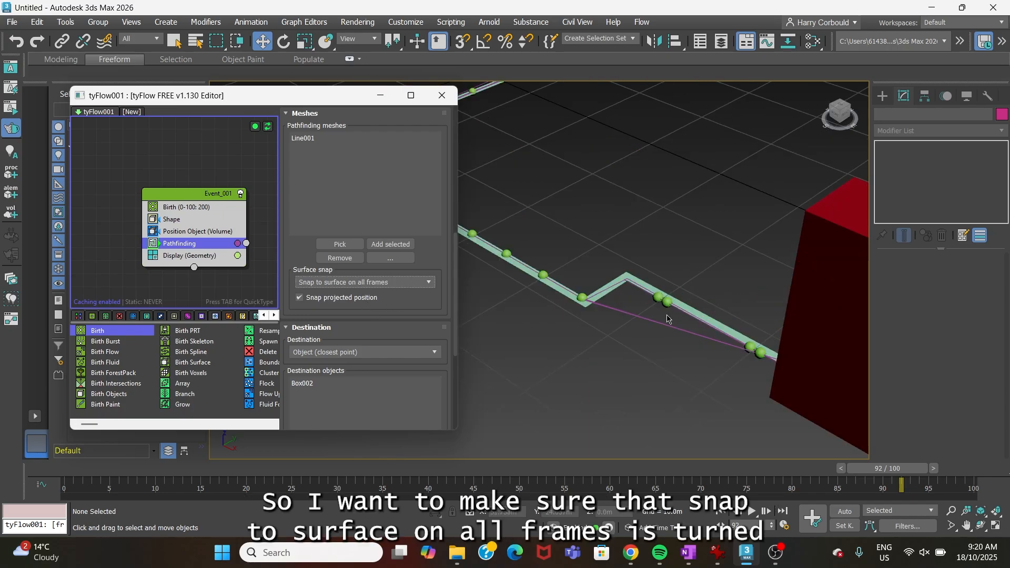
pyautogui.click(367, 284)
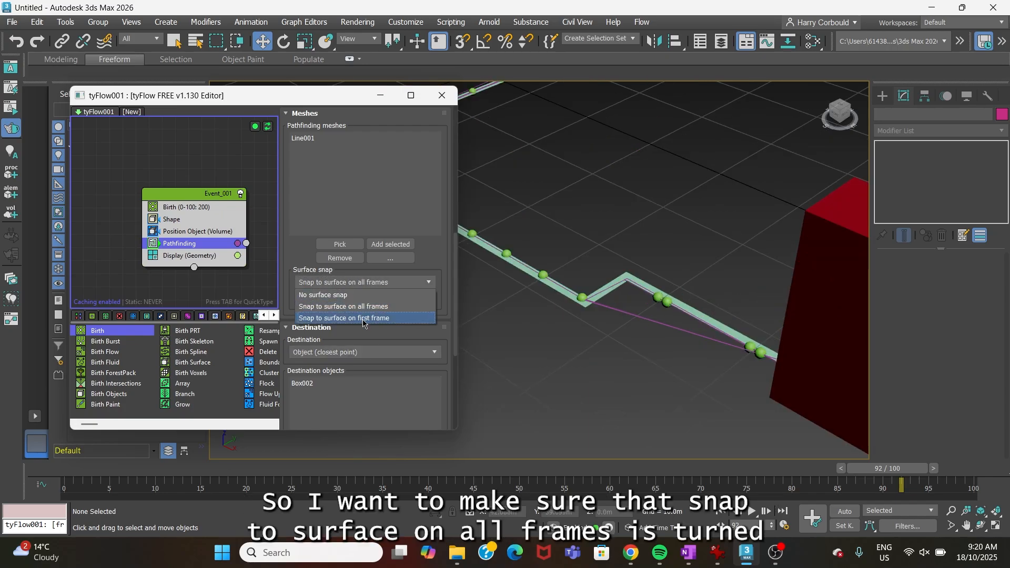
pyautogui.click(363, 320)
pyautogui.click(367, 283)
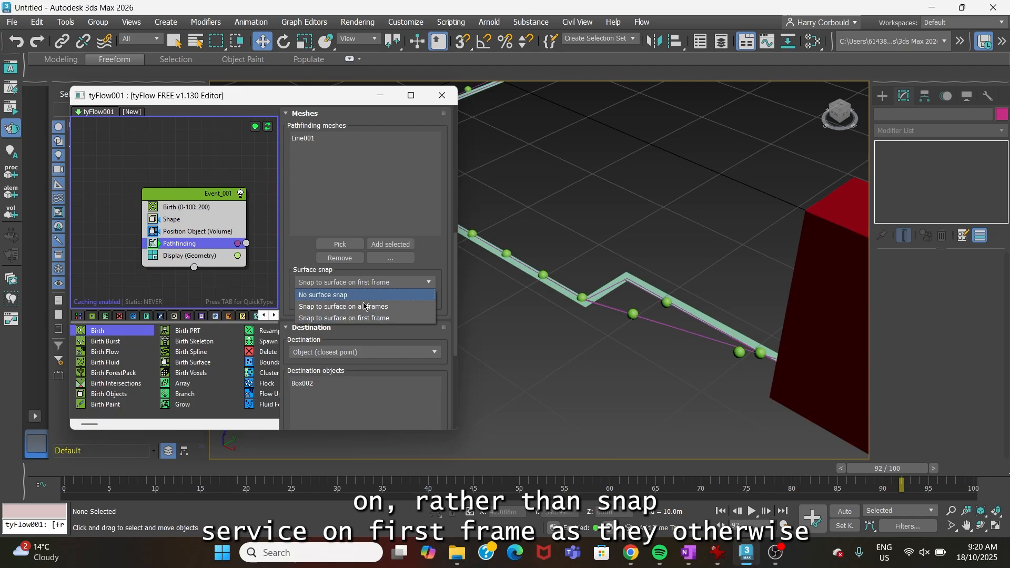
pyautogui.click(364, 307)
pyautogui.scroll(-5, 654, 284)
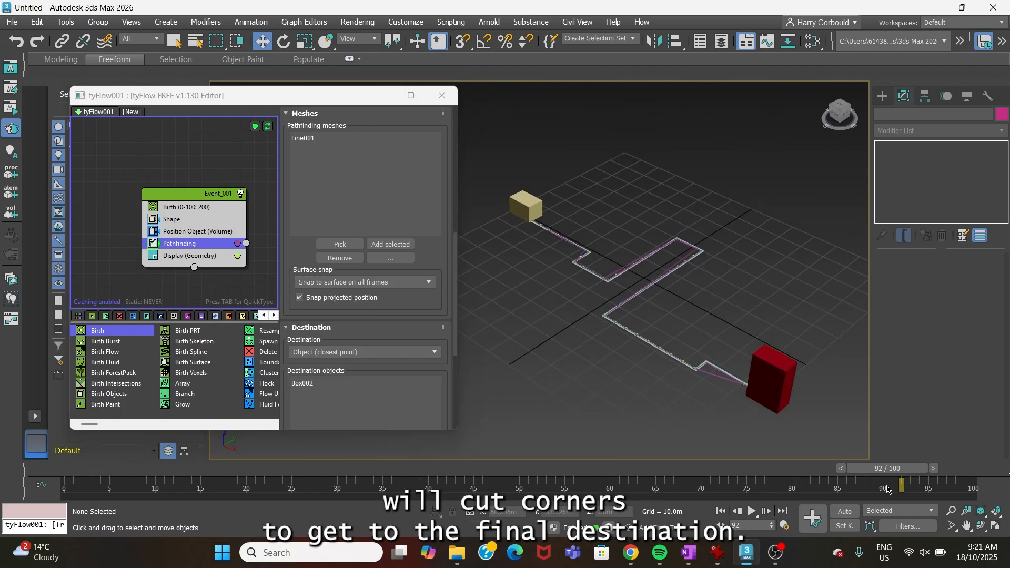
# Step: Replay the simulation from frame 0 and examine how closely the particles follow the path's corners
pyautogui.moveTo(890, 468); pyautogui.dragTo(79, 469)
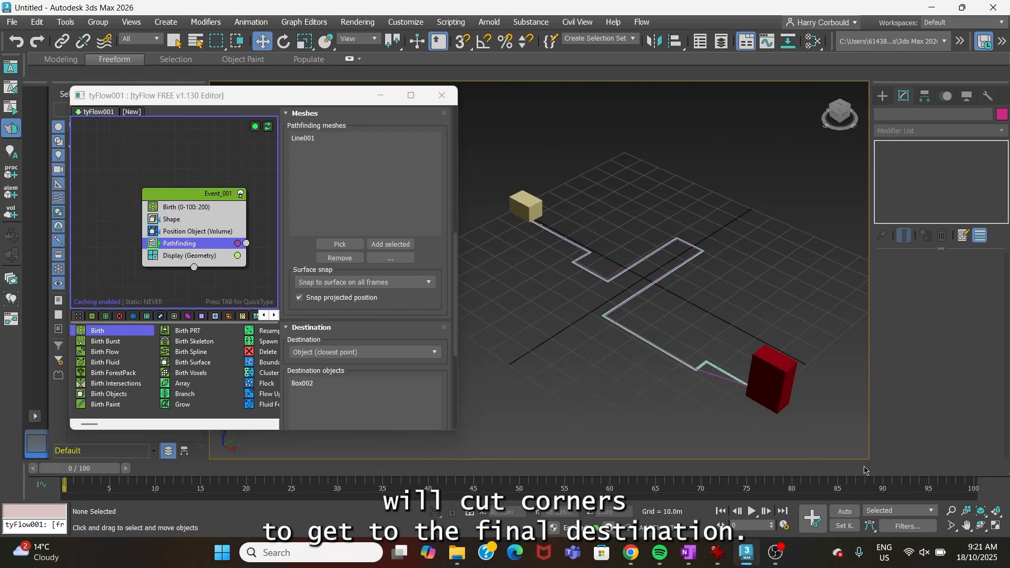
pyautogui.scroll(5, 750, 320)
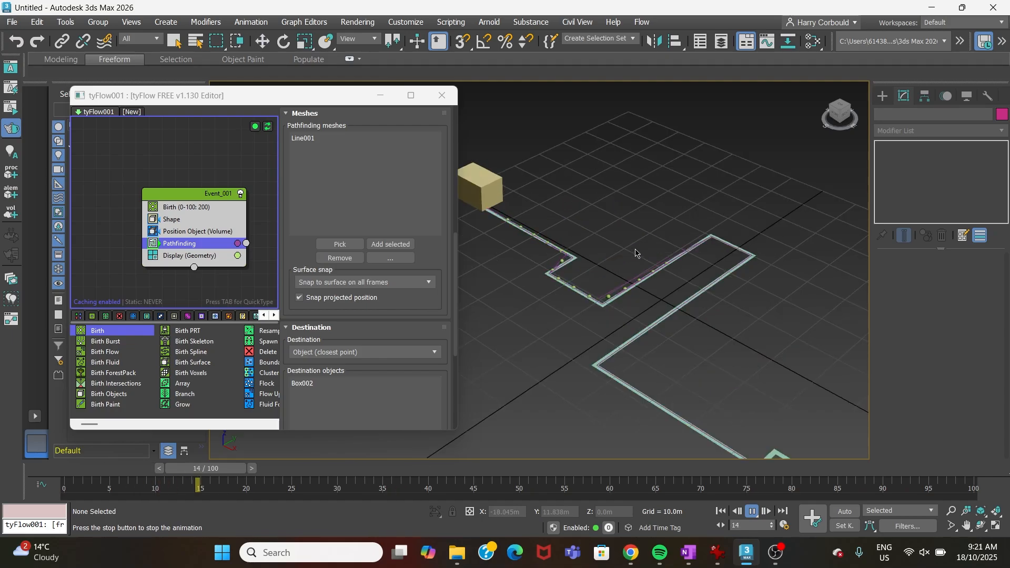
pyautogui.scroll(2, 606, 334)
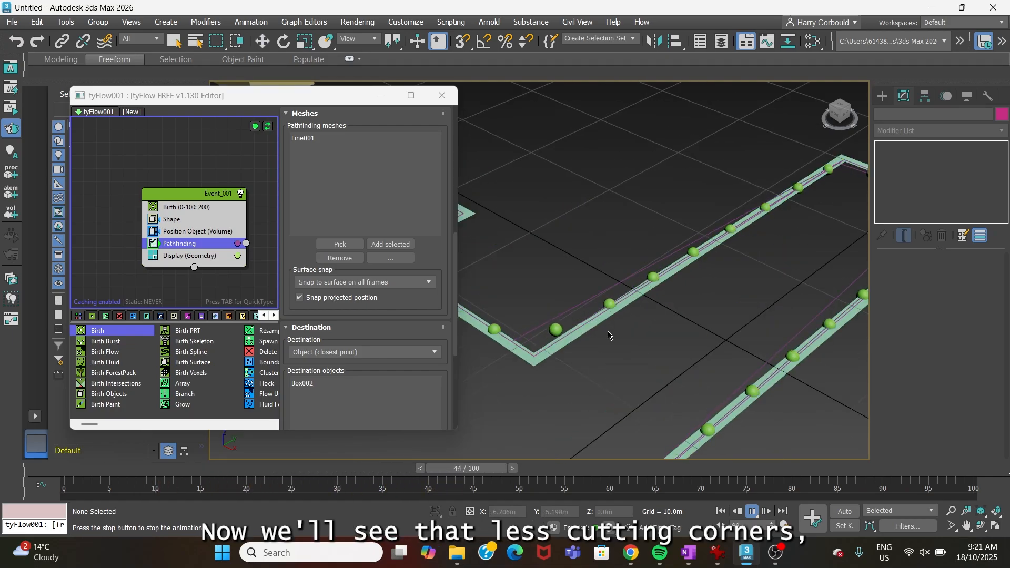
pyautogui.scroll(-8, 613, 335)
pyautogui.scroll(5, 642, 283)
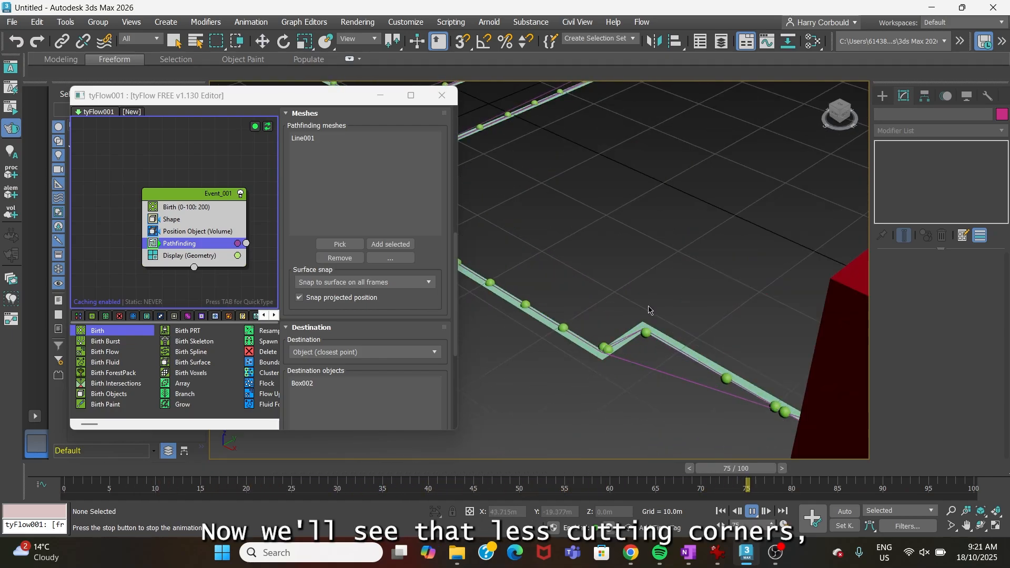
pyautogui.scroll(2, 648, 311)
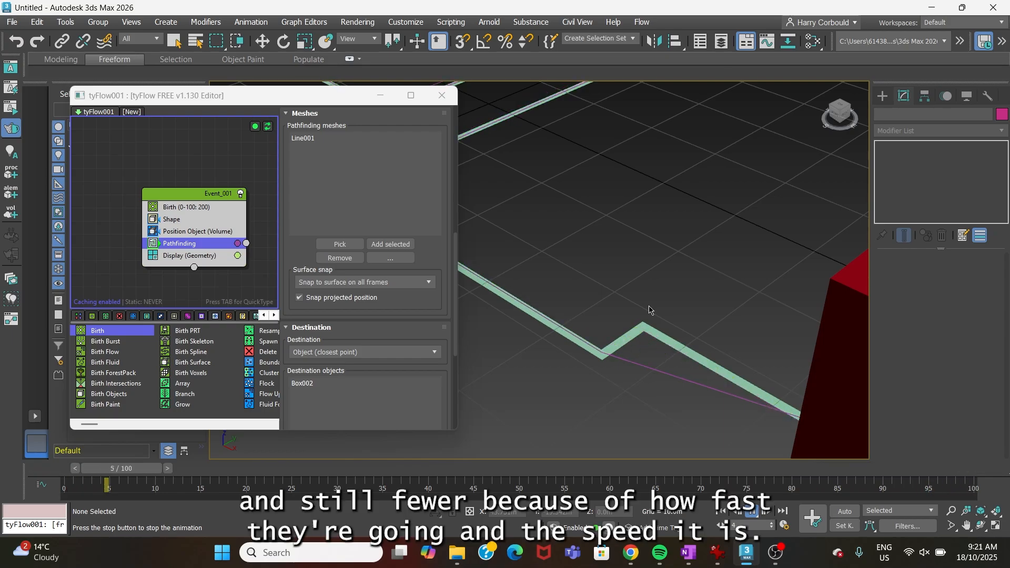
pyautogui.scroll(-8, 648, 311)
pyautogui.click(753, 511)
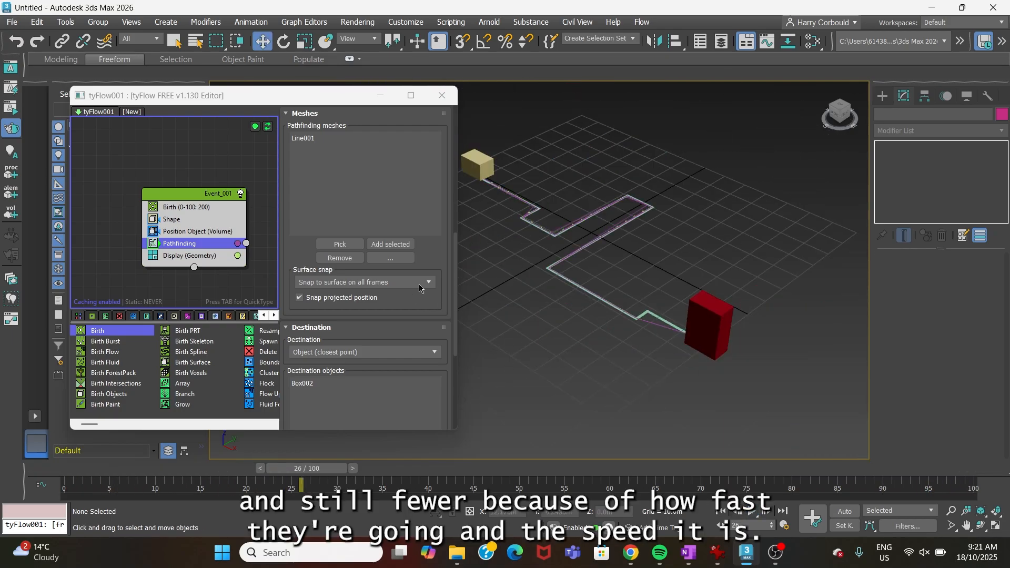
# Step: Set the Pathfinding velocity to 2.5m and play the simulation to check the particles' route to the red box
pyautogui.moveTo(456, 256); pyautogui.dragTo(463, 168)
pyautogui.scroll(3, 400, 151)
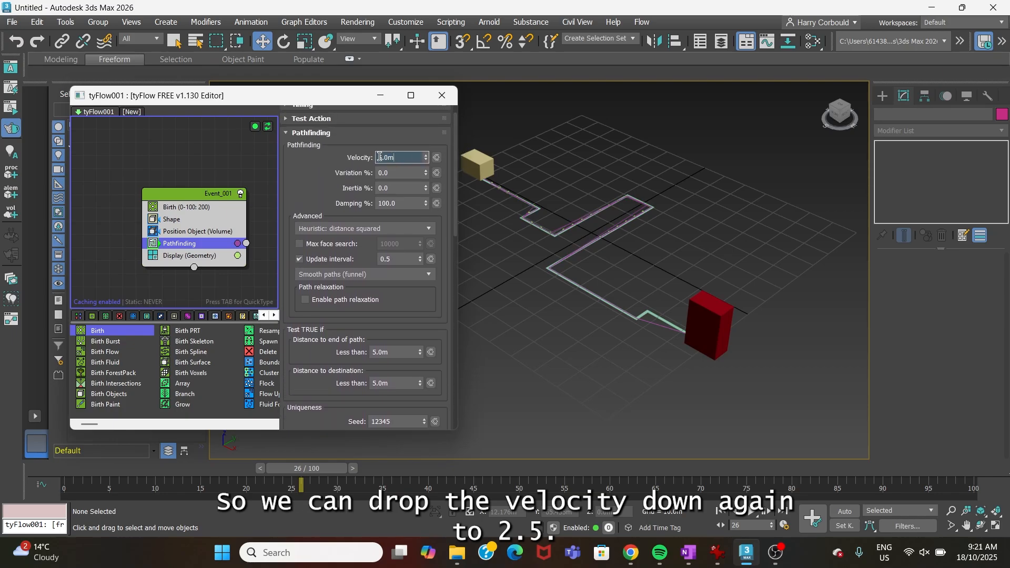
pyautogui.doubleClick(380, 157)
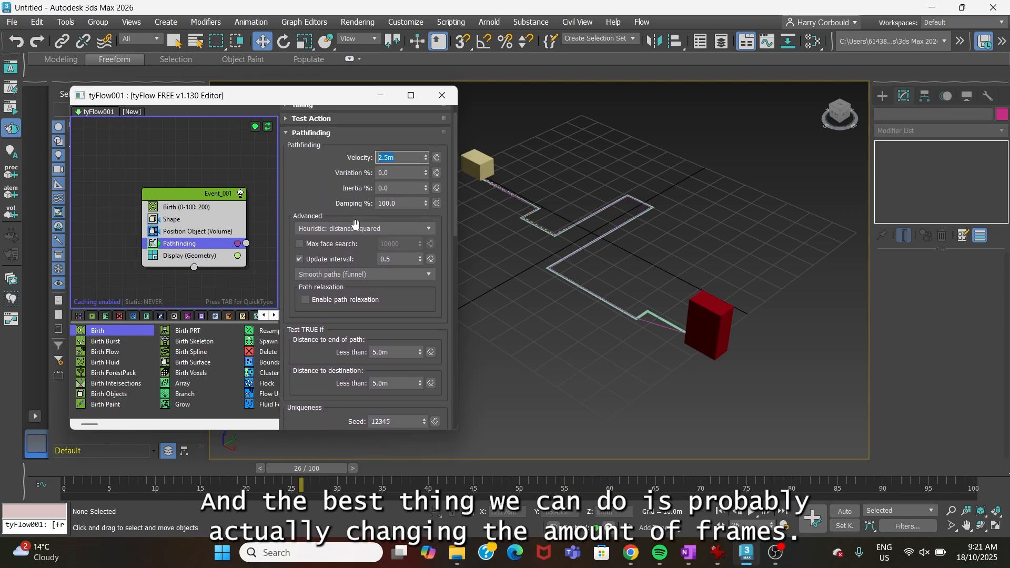
pyautogui.click(752, 511)
pyautogui.scroll(5, 599, 239)
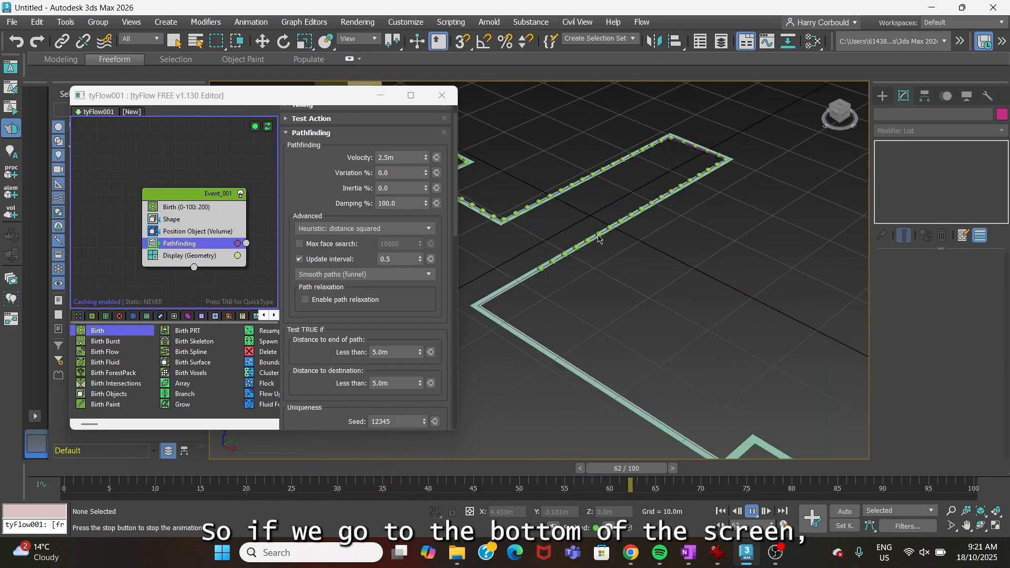
pyautogui.scroll(-3, 600, 238)
pyautogui.scroll(5, 722, 358)
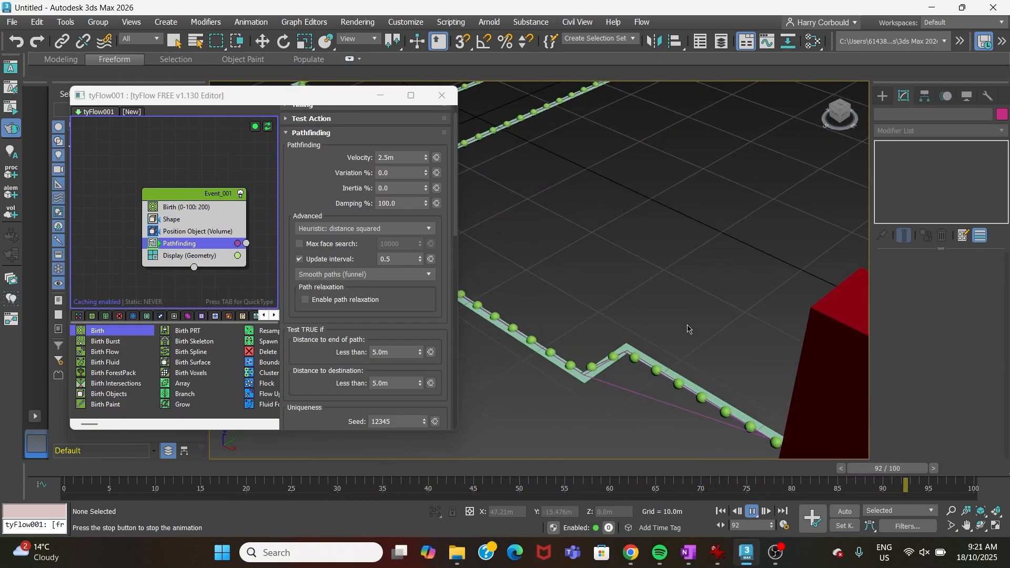
pyautogui.click(753, 512)
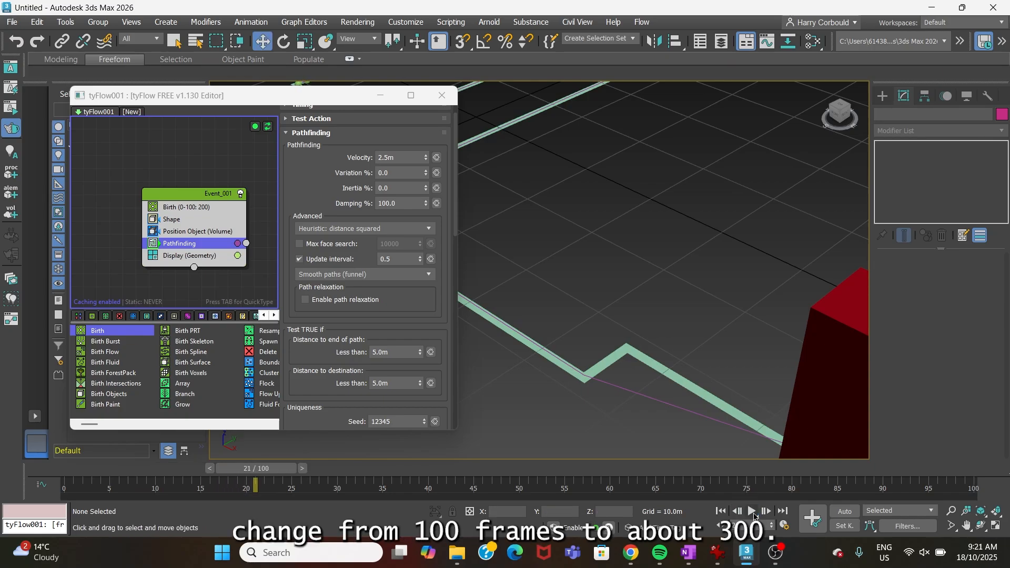
# Step: Set the animation length to 300 frames in the time configuration
pyautogui.click(785, 526)
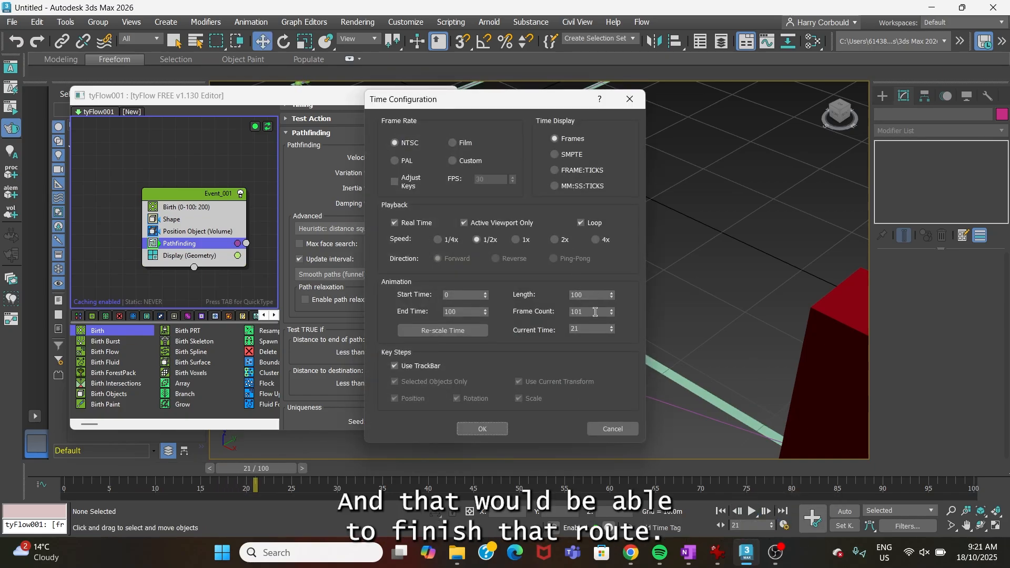
pyautogui.moveTo(591, 296); pyautogui.dragTo(554, 294)
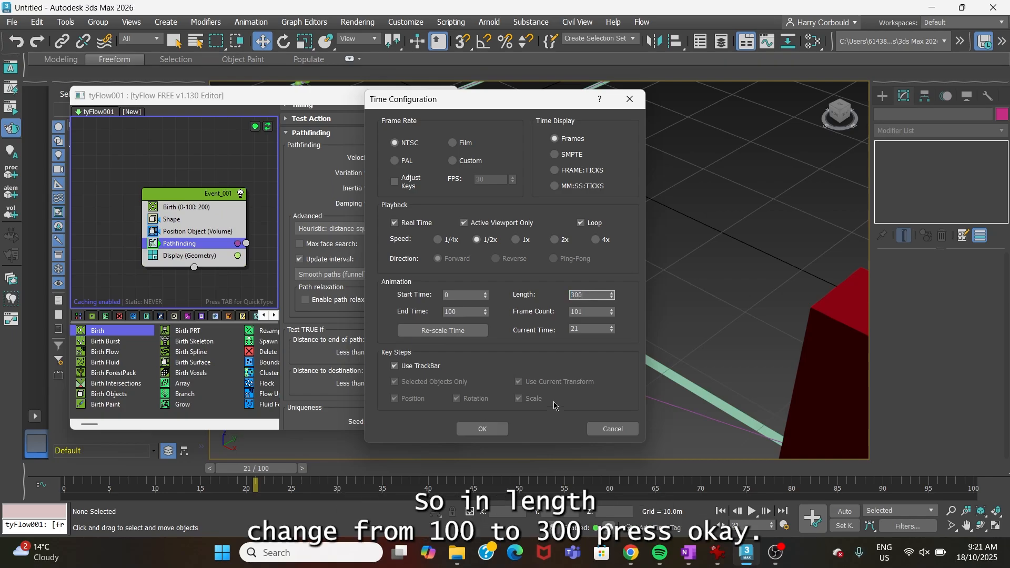
pyautogui.click(482, 429)
# Step: Minimize the tyFlow editor and play the simulation from frame 0 to check the particles' full route from above and in perspective
pyautogui.moveTo(143, 470); pyautogui.dragTo(62, 473)
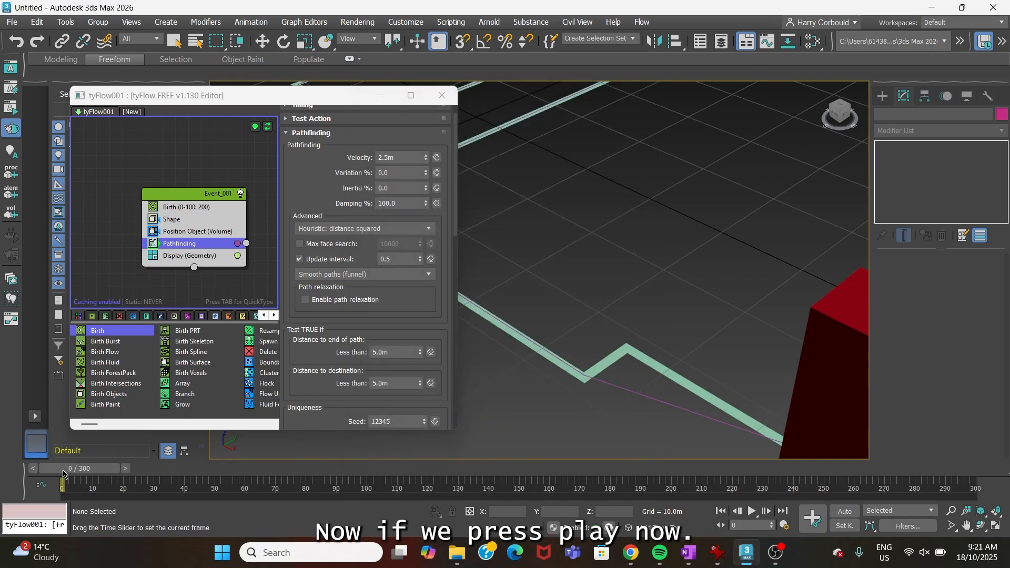
pyautogui.click(751, 512)
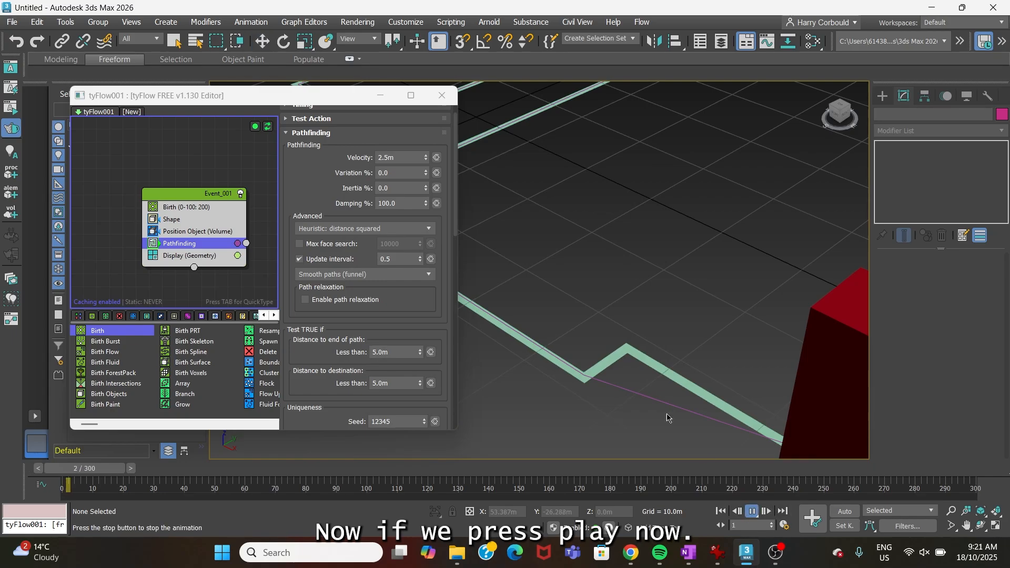
pyautogui.click(380, 96)
pyautogui.click(841, 109)
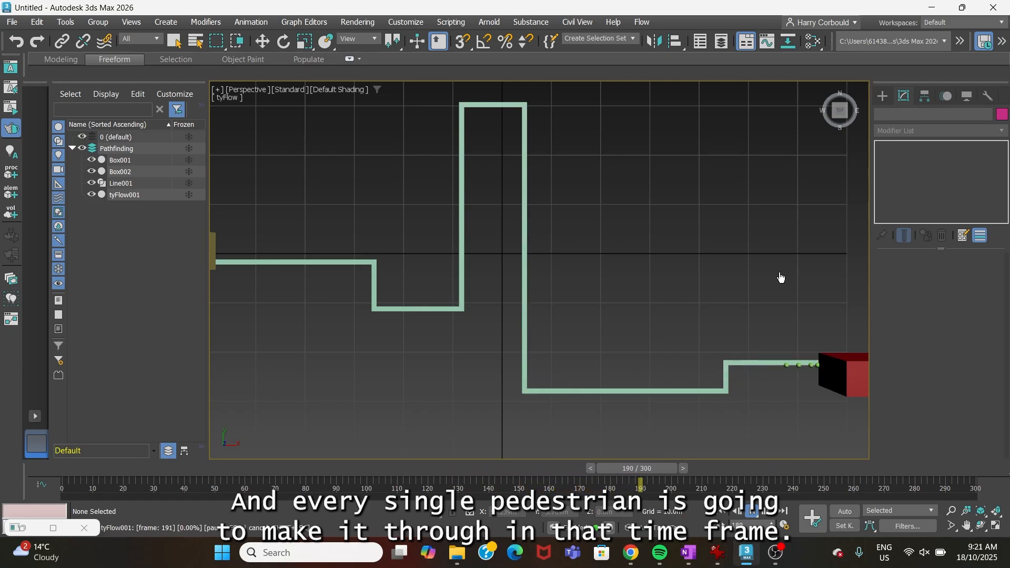
pyautogui.click(754, 513)
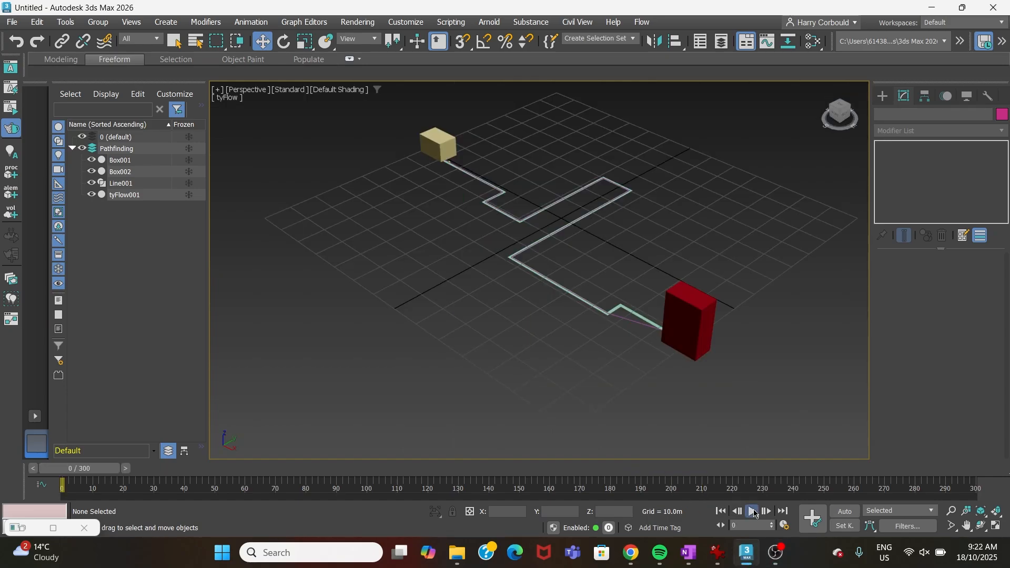
pyautogui.click(754, 513)
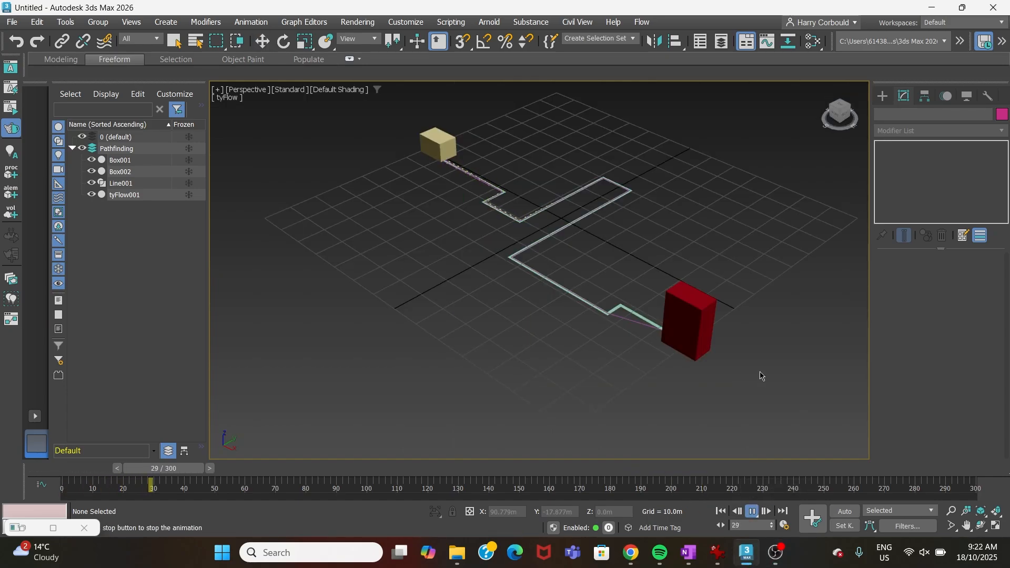